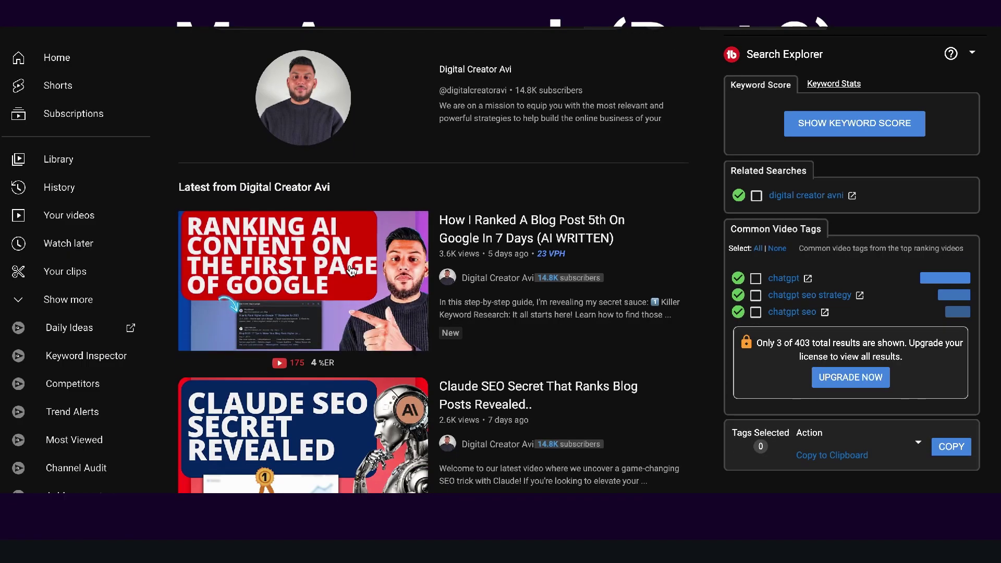
- Play the 'How I Ranked A Blog Post 5th On Google' video and jump through 1:28, 4:06 and 6:56
{"action": "left_click", "coordinate": [361, 268]}
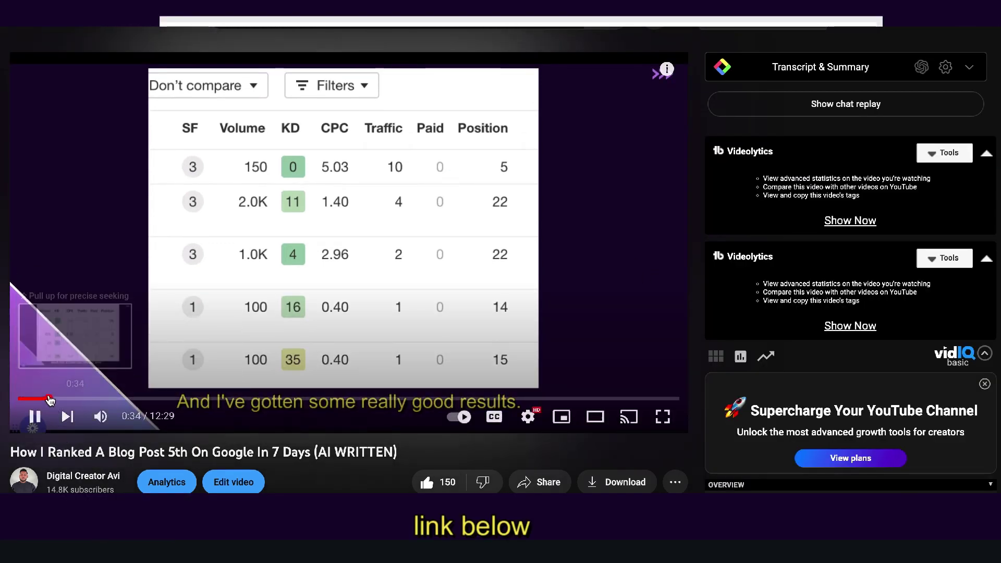
{"action": "left_click", "coordinate": [97, 399]}
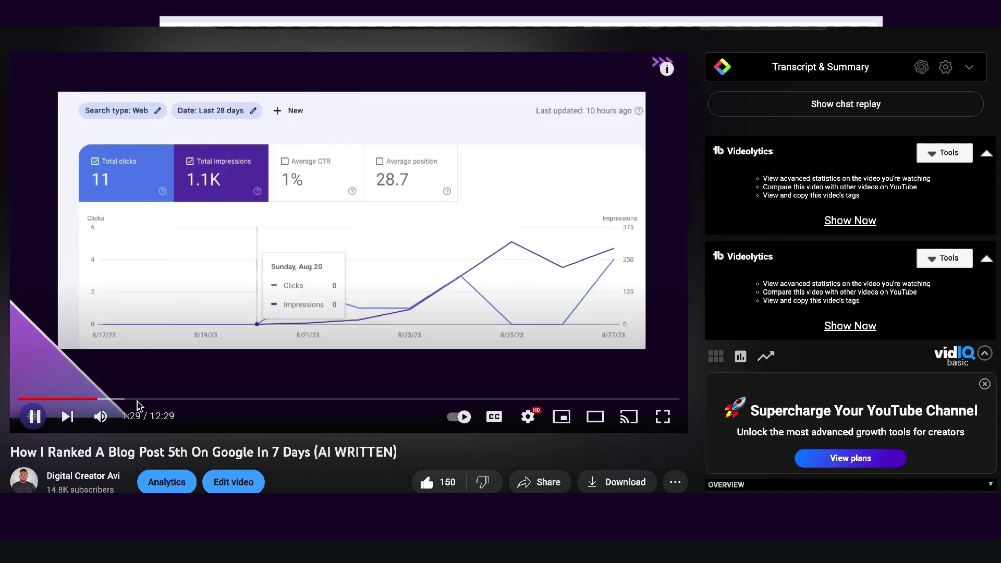
{"action": "left_click", "coordinate": [236, 399]}
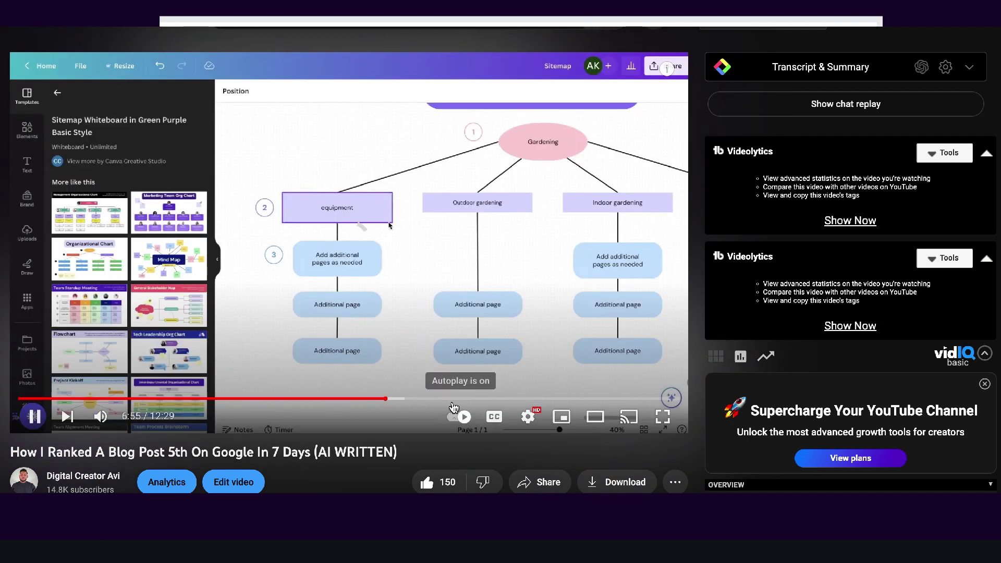
{"action": "left_click", "coordinate": [385, 399]}
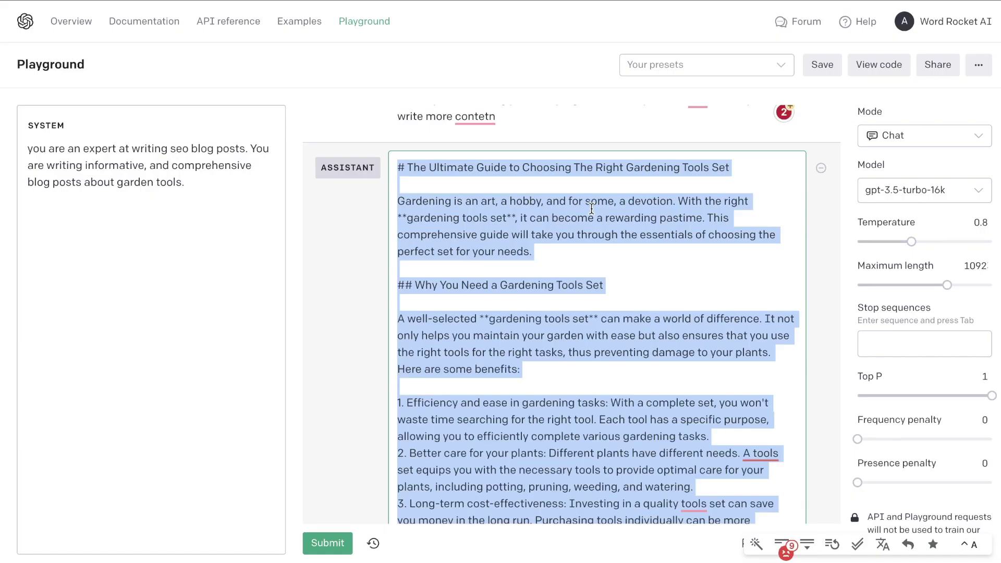
- Count the expanded article's words with Word Counter Plus, then select all of its text
{"action": "left_click", "coordinate": [635, 249]}
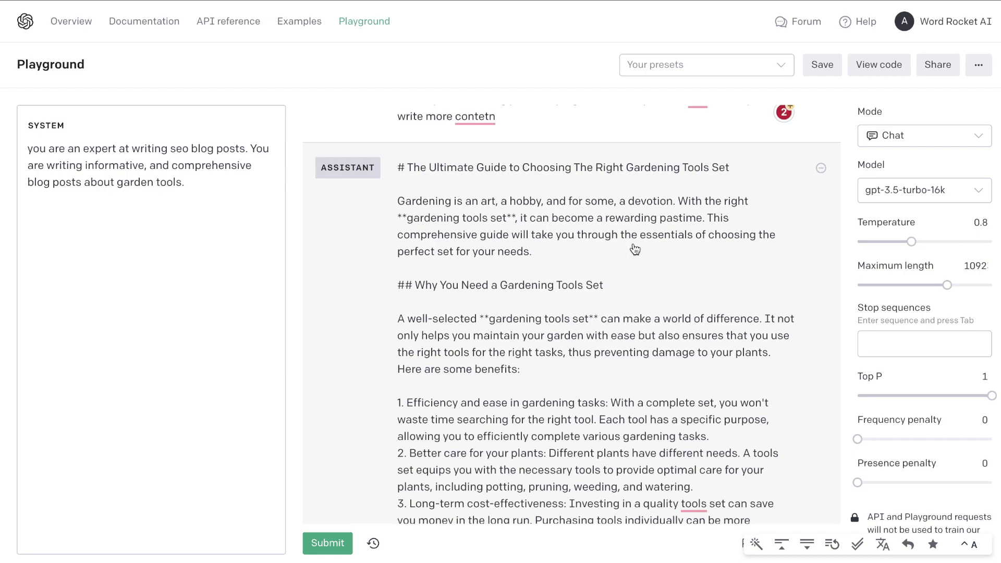
{"action": "left_click", "coordinate": [635, 250]}
{"action": "key", "text": "ctrl+a"}
{"action": "scroll", "coordinate": [635, 250], "scroll_direction": "down", "scroll_amount": 10}
{"action": "scroll", "coordinate": [635, 250], "scroll_direction": "up", "scroll_amount": 10}
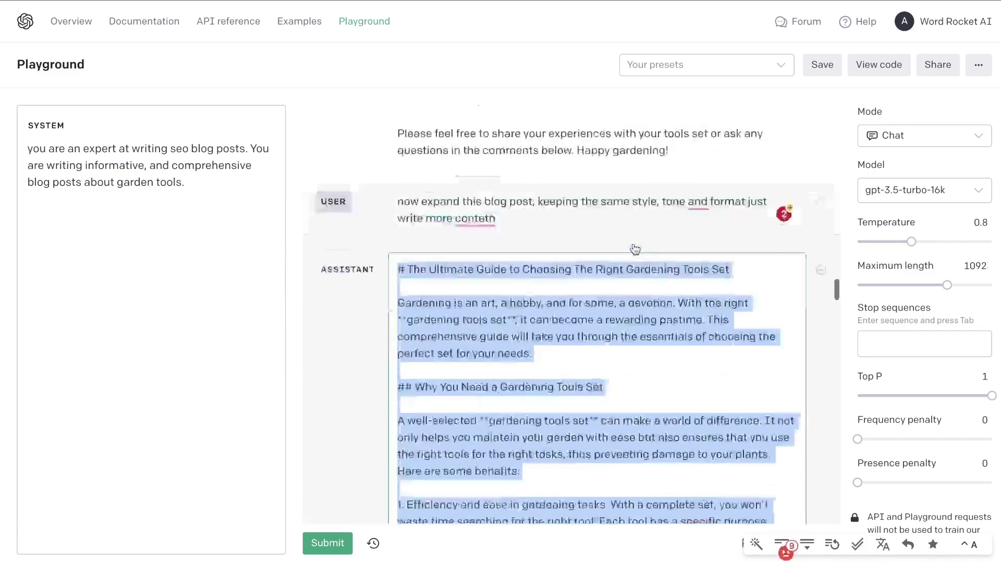
{"action": "right_click", "coordinate": [522, 303]}
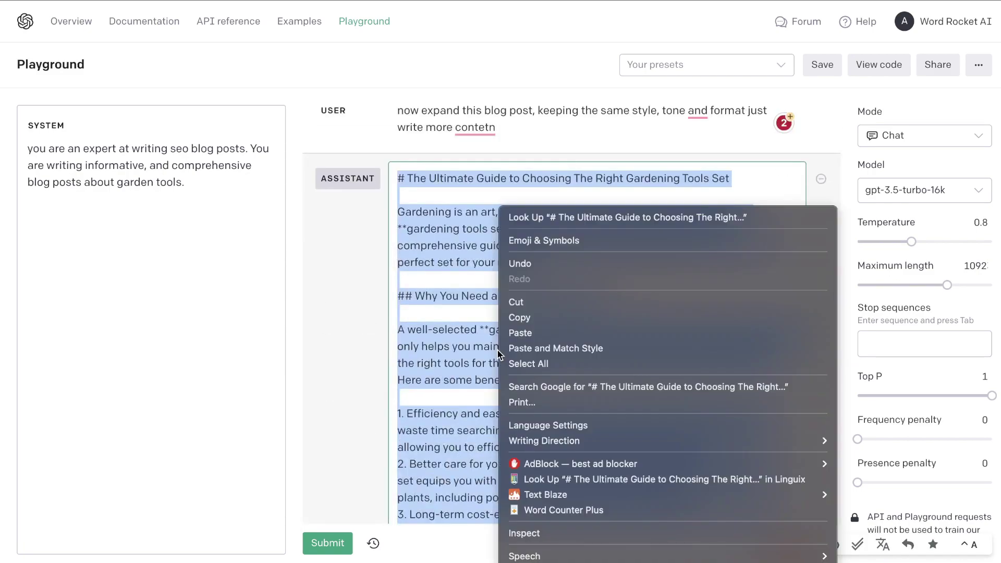
{"action": "left_click", "coordinate": [564, 507]}
{"action": "left_click", "coordinate": [553, 208]}
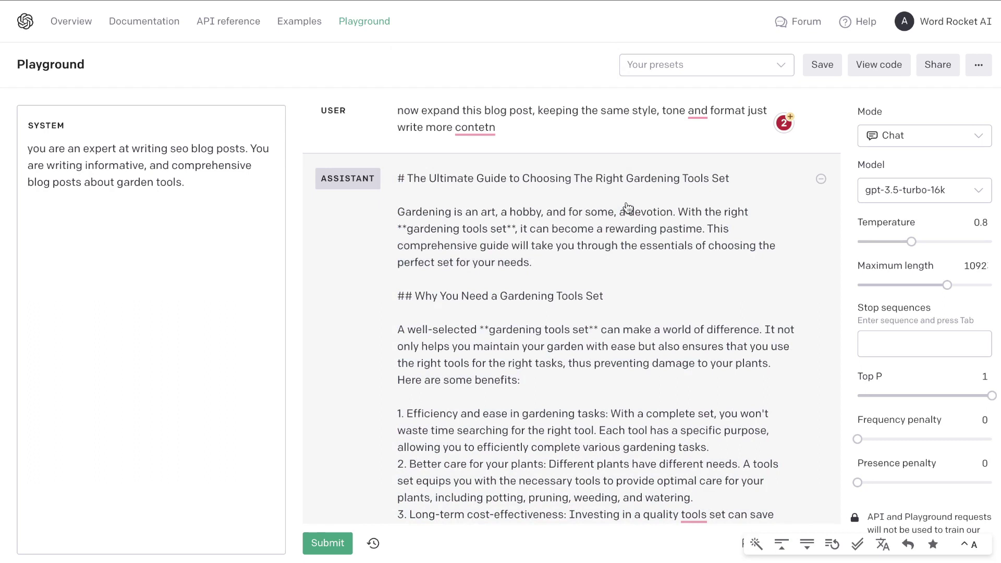
{"action": "left_click", "coordinate": [699, 196]}
{"action": "key", "text": "ctrl+a"}
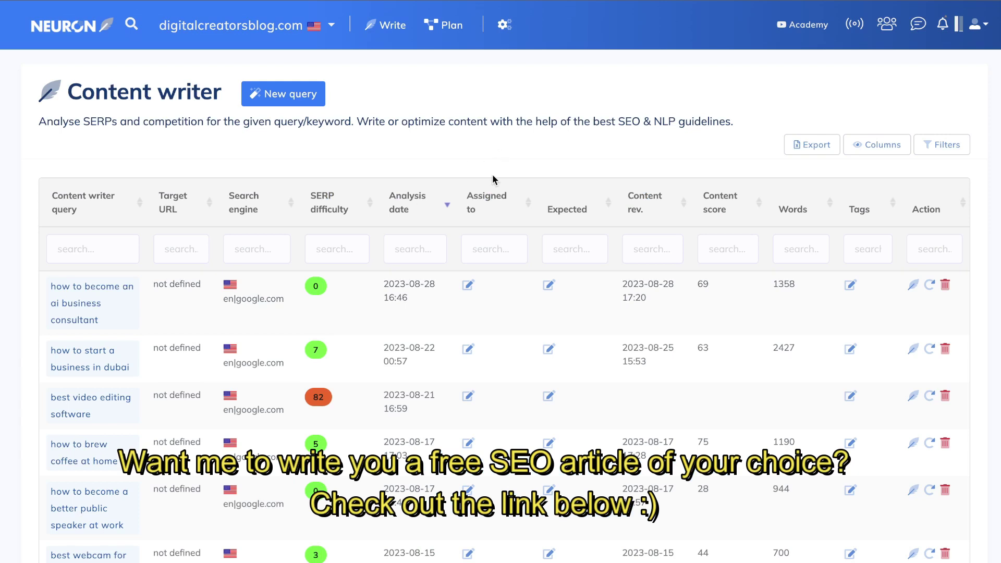
- Create a new Content writer query for 'gardening tools set' and start its analysis
{"action": "left_click", "coordinate": [293, 98]}
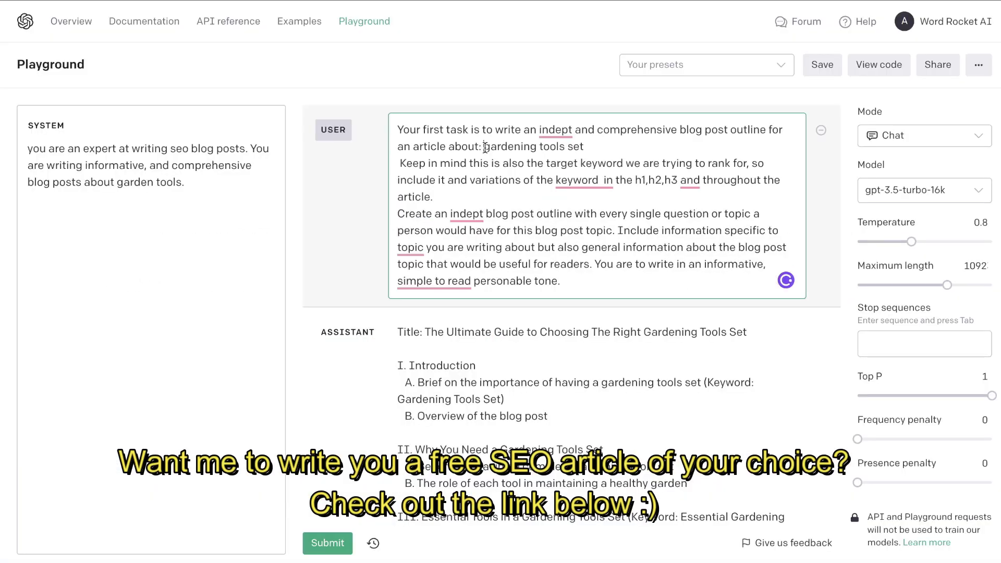
{"action": "left_click_drag", "start_coordinate": [484, 146], "coordinate": [611, 147]}
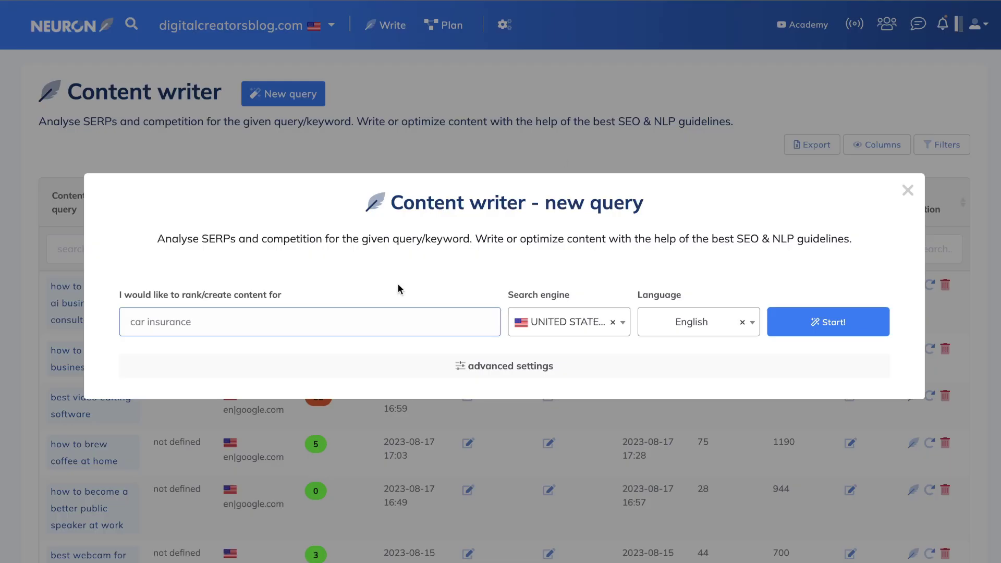
{"action": "key", "text": "ctrl+v"}
{"action": "left_click", "coordinate": [839, 325]}
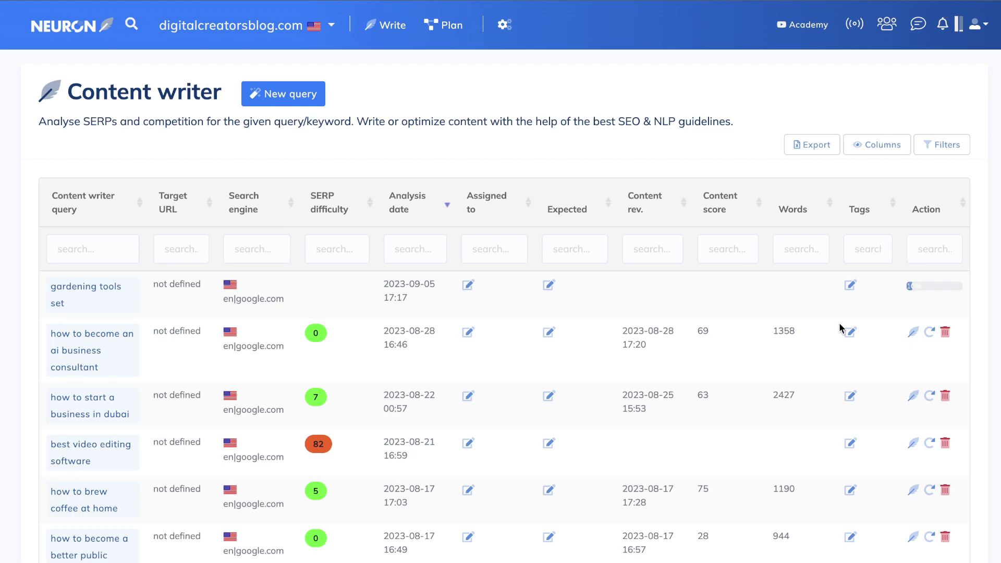
- Open the gardening tools set query and exclude the Amazon Best Sellers and IKEA competitor pages
{"action": "left_click", "coordinate": [118, 286]}
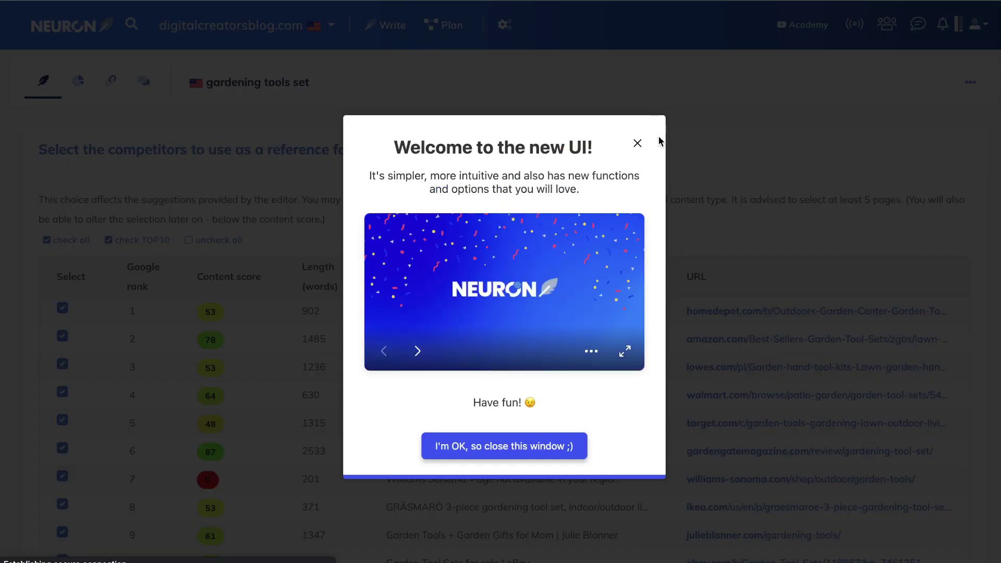
{"action": "left_click", "coordinate": [637, 143]}
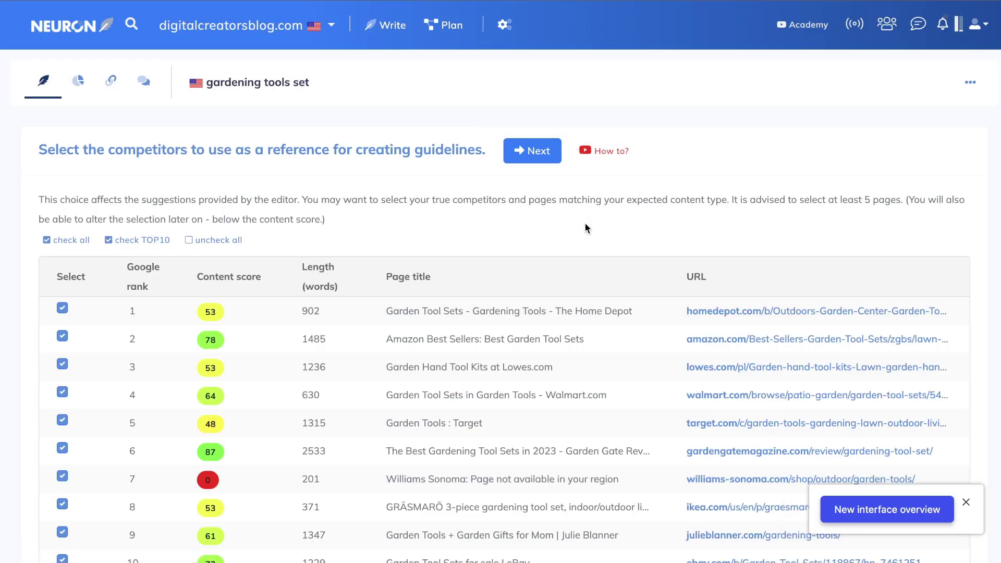
{"action": "scroll", "coordinate": [587, 227], "scroll_direction": "down", "scroll_amount": 2}
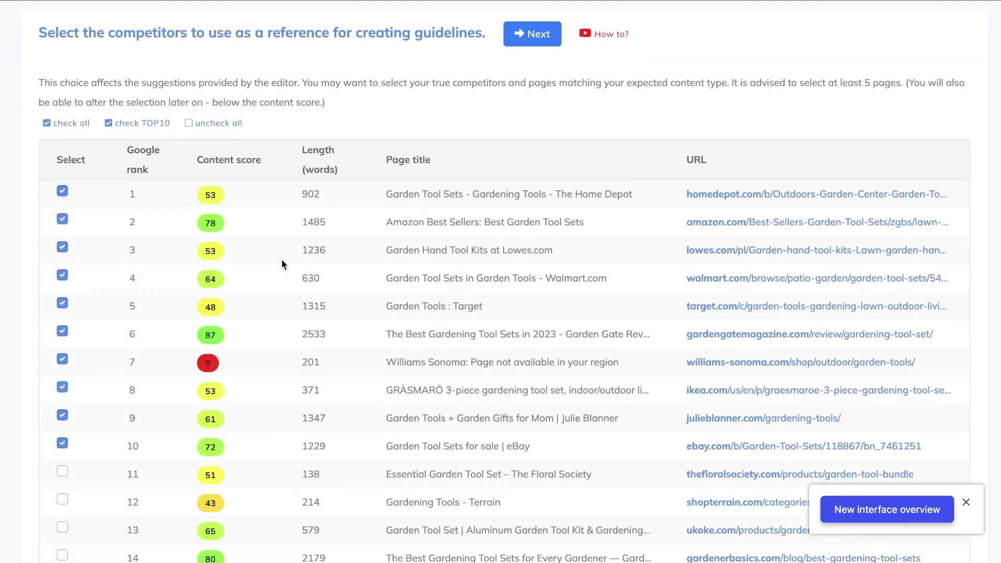
{"action": "scroll", "coordinate": [154, 278], "scroll_direction": "down", "scroll_amount": 1}
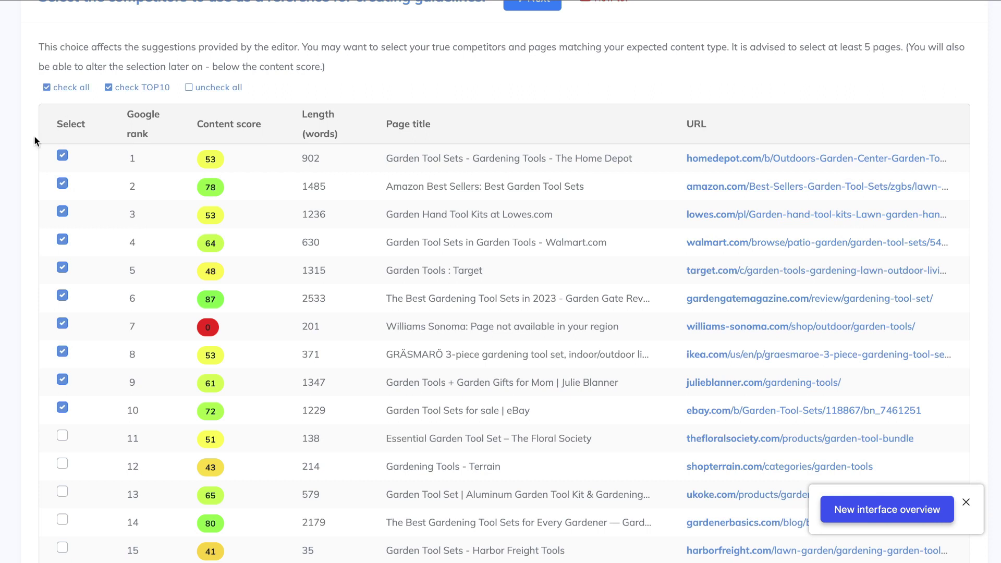
{"action": "left_click", "coordinate": [61, 184]}
{"action": "scroll", "coordinate": [148, 327], "scroll_direction": "down", "scroll_amount": 1}
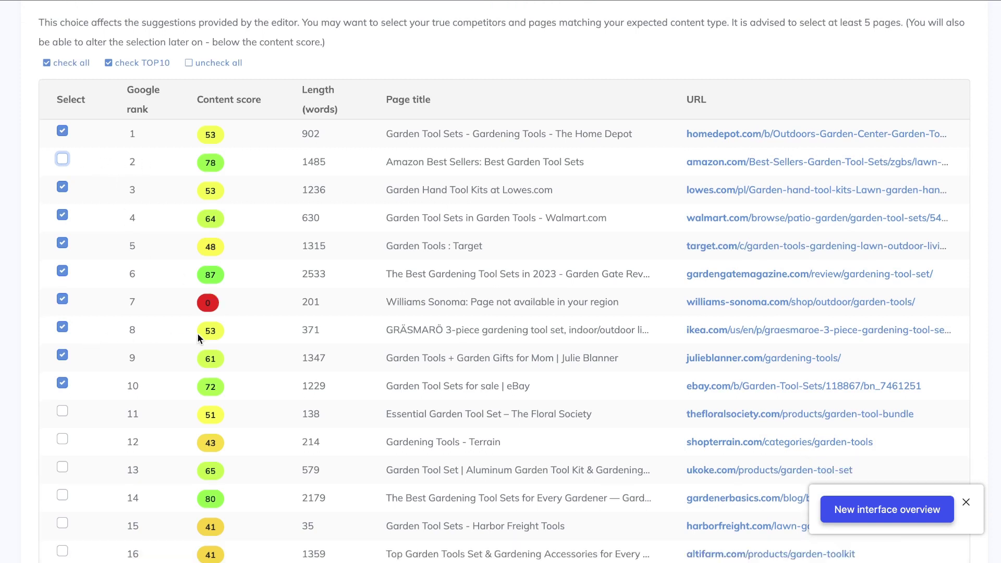
{"action": "left_click", "coordinate": [62, 327]}
- Add The Floral Society, Terrain and Harbor Freight pages (ranks 11, 12, 15) as competitors
{"action": "scroll", "coordinate": [81, 383], "scroll_direction": "down", "scroll_amount": 1}
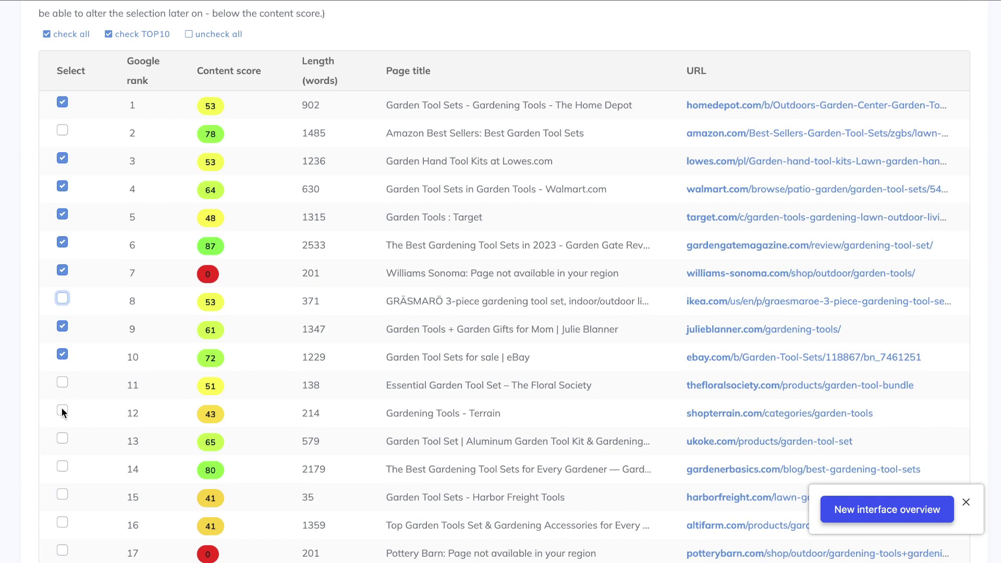
{"action": "left_click", "coordinate": [63, 384]}
{"action": "left_click", "coordinate": [63, 410]}
{"action": "scroll", "coordinate": [70, 401], "scroll_direction": "down", "scroll_amount": 1}
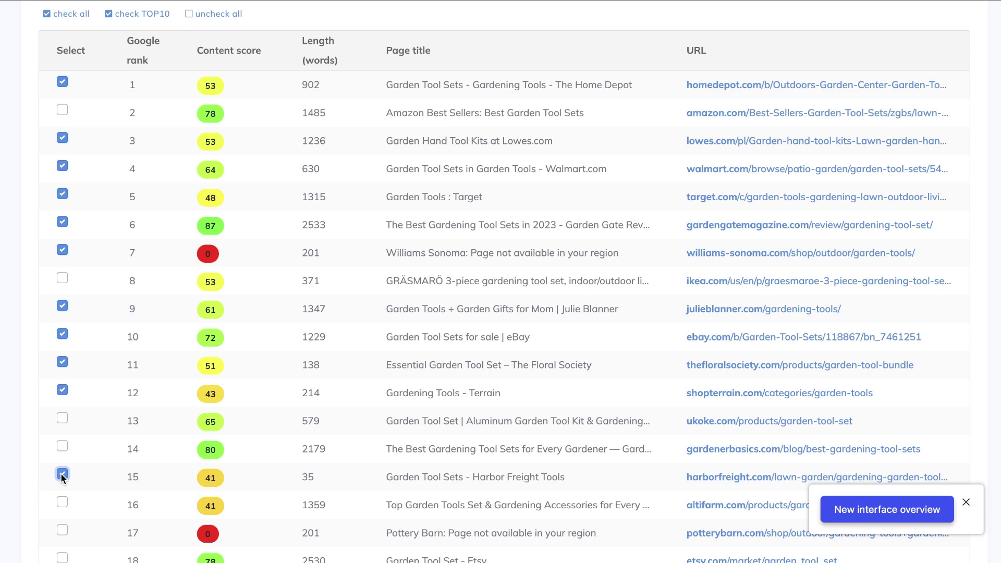
{"action": "left_click", "coordinate": [63, 476]}
{"action": "scroll", "coordinate": [184, 367], "scroll_direction": "up", "scroll_amount": 2}
{"action": "scroll", "coordinate": [183, 367], "scroll_direction": "up", "scroll_amount": 3}
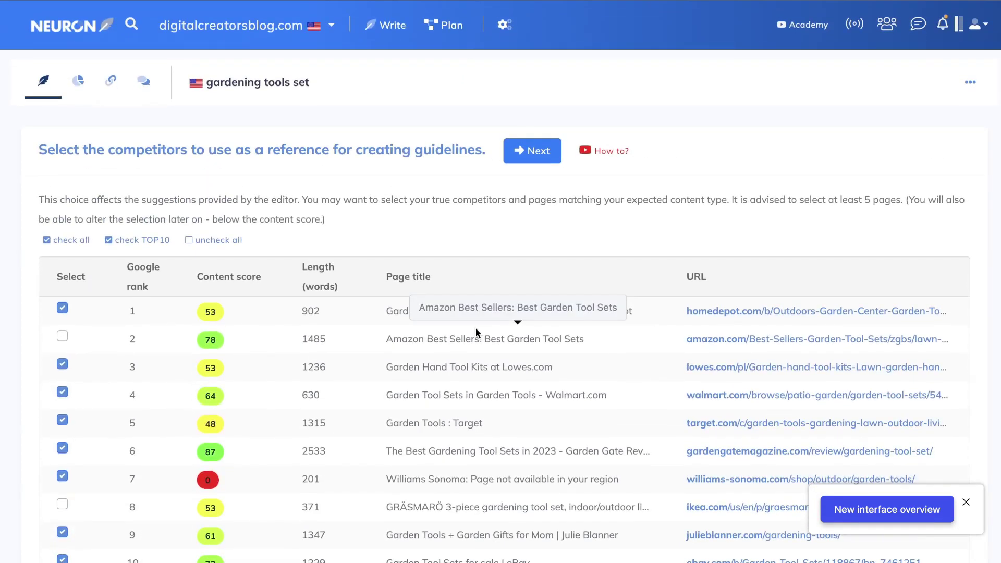
- Confirm the chosen competitors, then copy the whole rendered article from the converter's Preview pane
{"action": "left_click", "coordinate": [529, 157]}
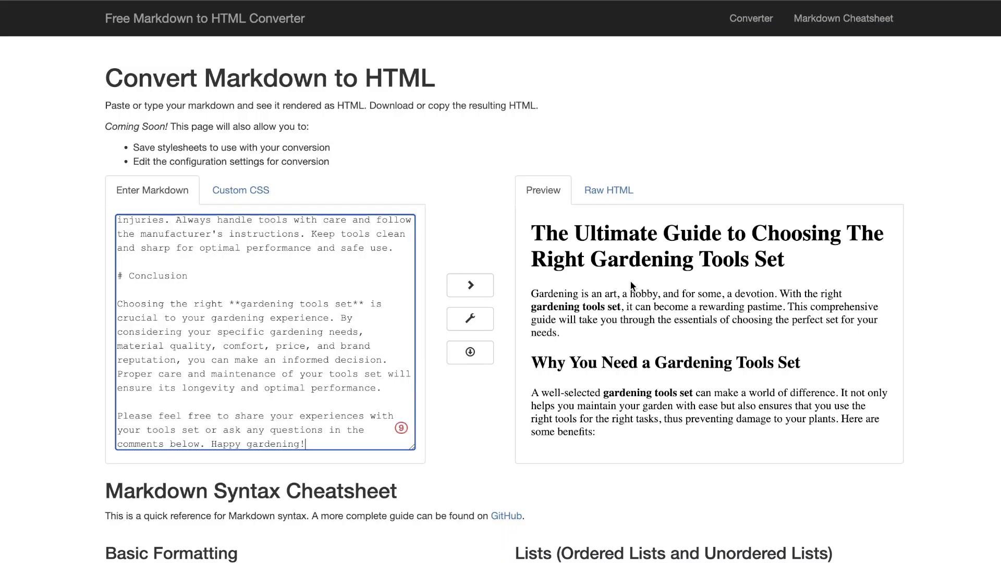
{"action": "scroll", "coordinate": [629, 279], "scroll_direction": "down", "scroll_amount": 10}
{"action": "scroll", "coordinate": [631, 280], "scroll_direction": "down", "scroll_amount": 20}
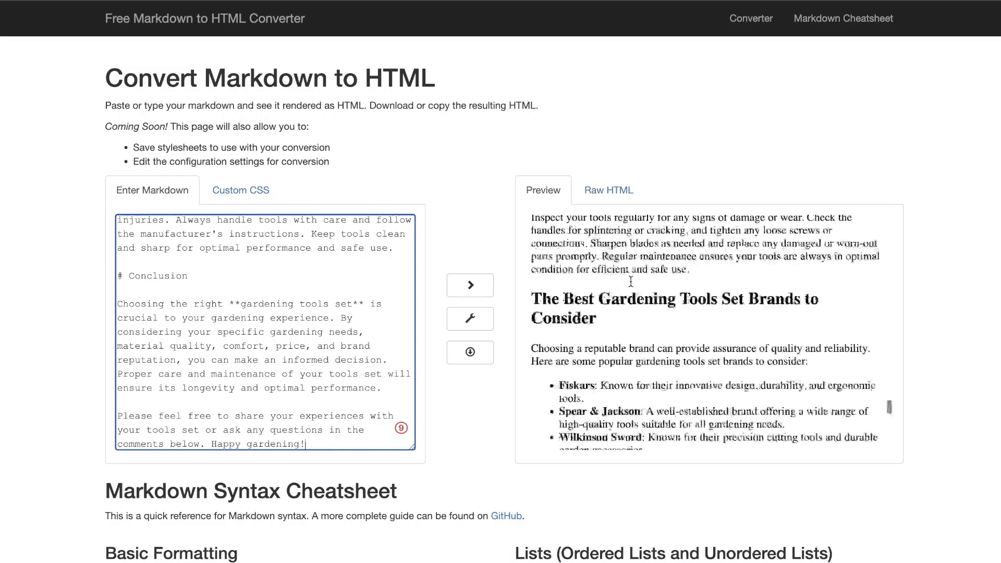
{"action": "left_click_drag", "start_coordinate": [772, 439], "coordinate": [556, 168]}
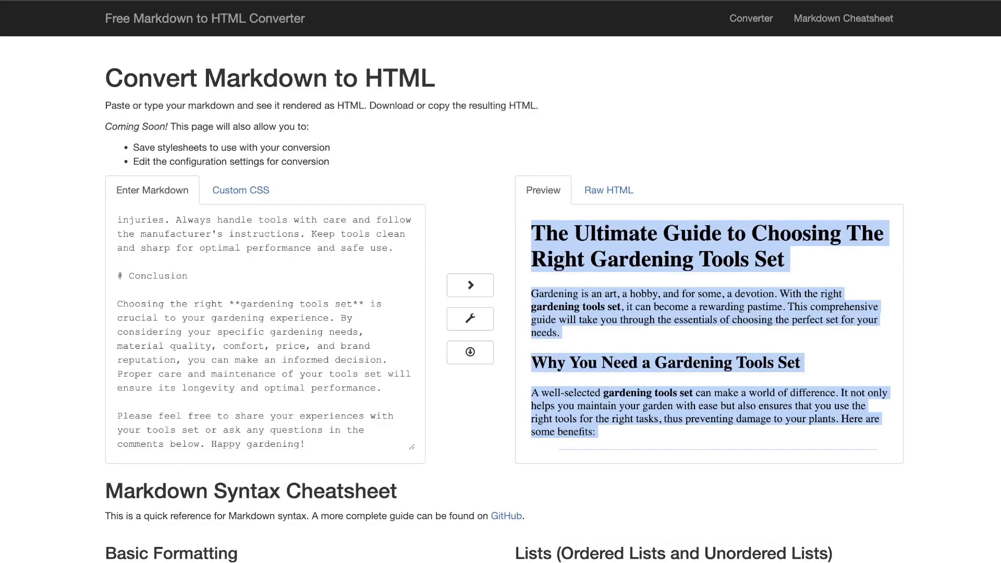
{"action": "key", "text": "ctrl+Tab"}
- Paste the rendered gardening article into the empty NeuronWriter editor and look through it
{"action": "key", "text": "ctrl+v"}
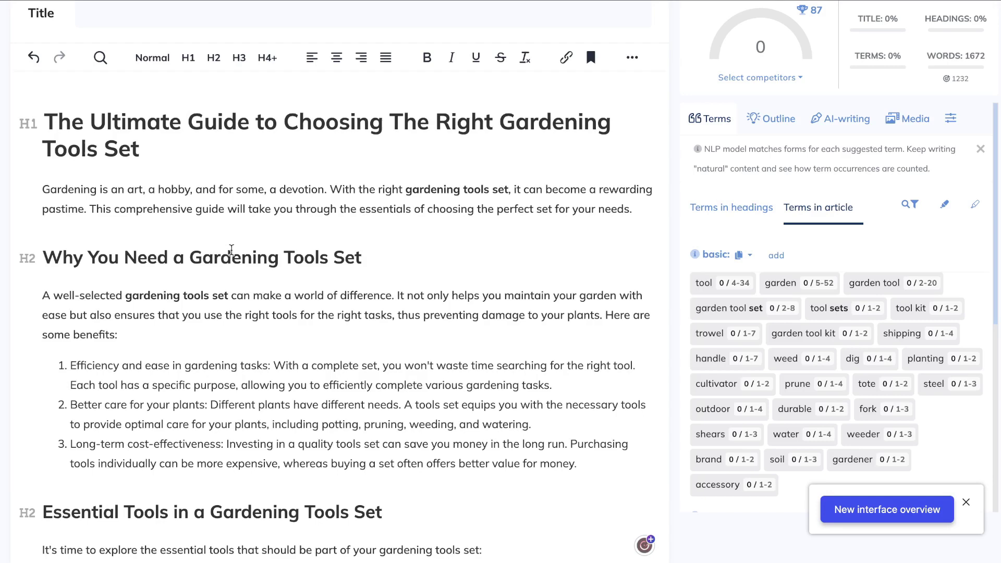
{"action": "scroll", "coordinate": [231, 250], "scroll_direction": "up", "scroll_amount": 2}
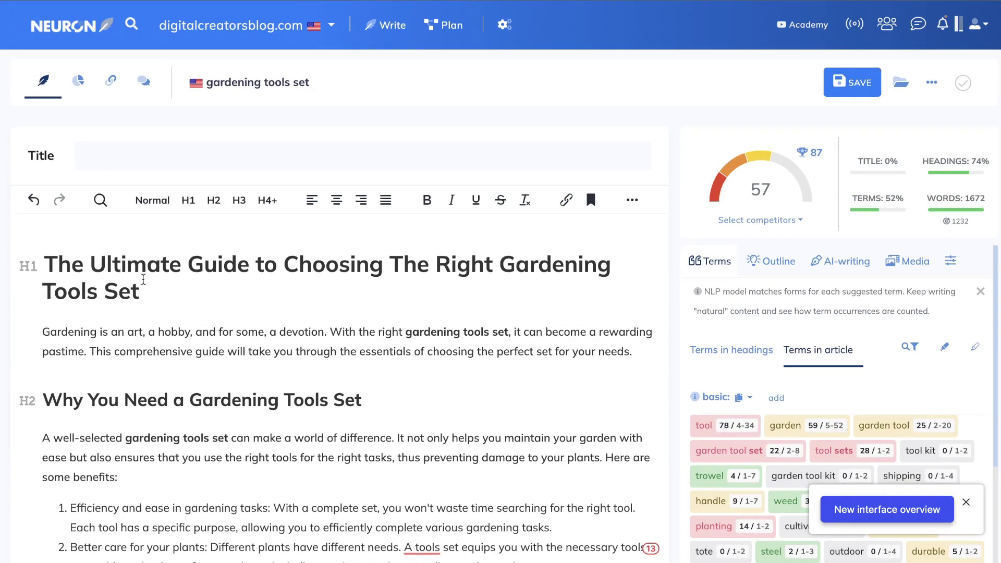
{"action": "scroll", "coordinate": [101, 327], "scroll_direction": "down", "scroll_amount": 2}
{"action": "scroll", "coordinate": [100, 328], "scroll_direction": "down", "scroll_amount": 5}
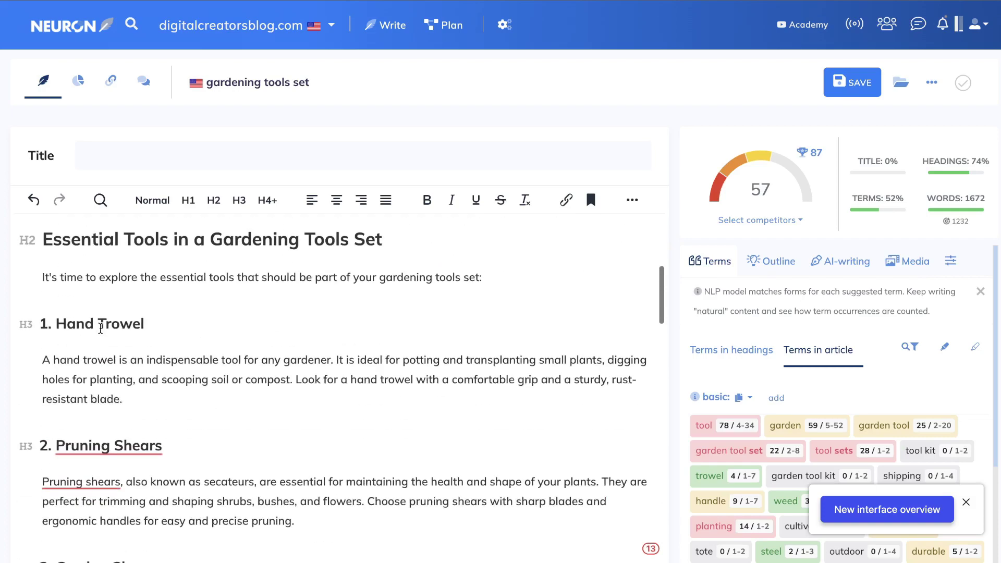
{"action": "scroll", "coordinate": [101, 328], "scroll_direction": "down", "scroll_amount": 5}
{"action": "scroll", "coordinate": [245, 332], "scroll_direction": "up", "scroll_amount": 12}
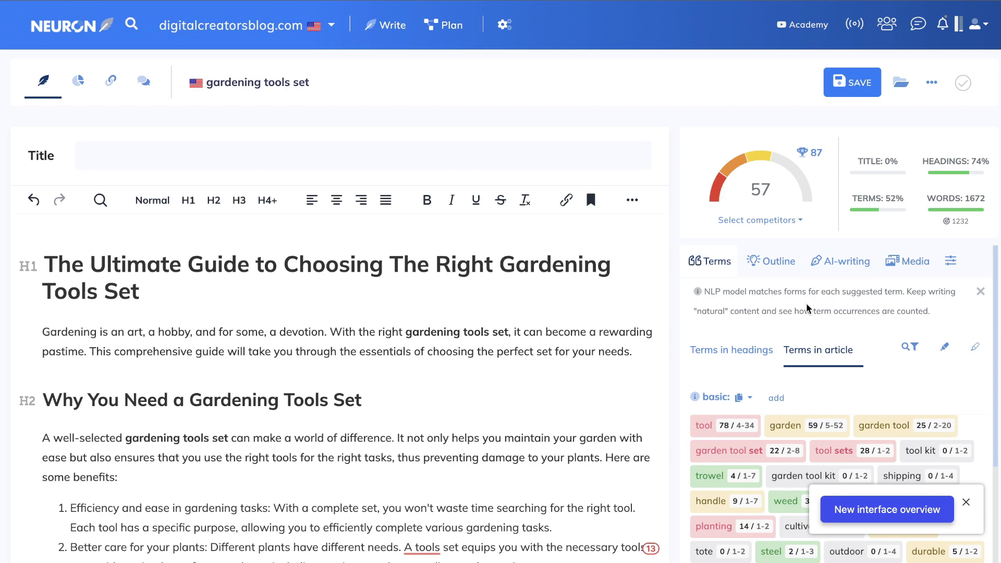
- Compare the suggested heading and body terms, ending on the Terms in headings list
{"action": "left_click", "coordinate": [732, 349]}
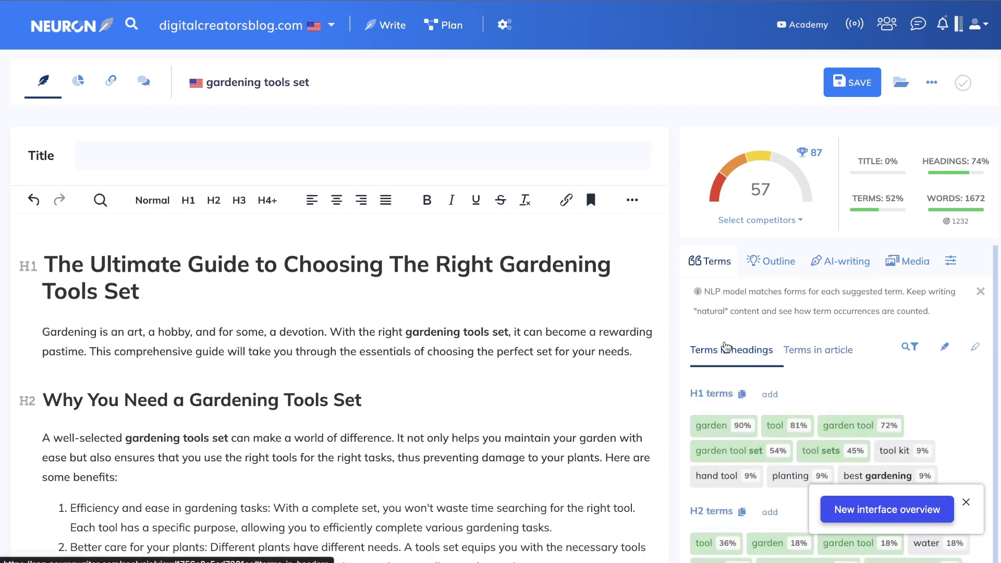
{"action": "left_click", "coordinate": [829, 350]}
{"action": "scroll", "coordinate": [829, 347], "scroll_direction": "down", "scroll_amount": 1}
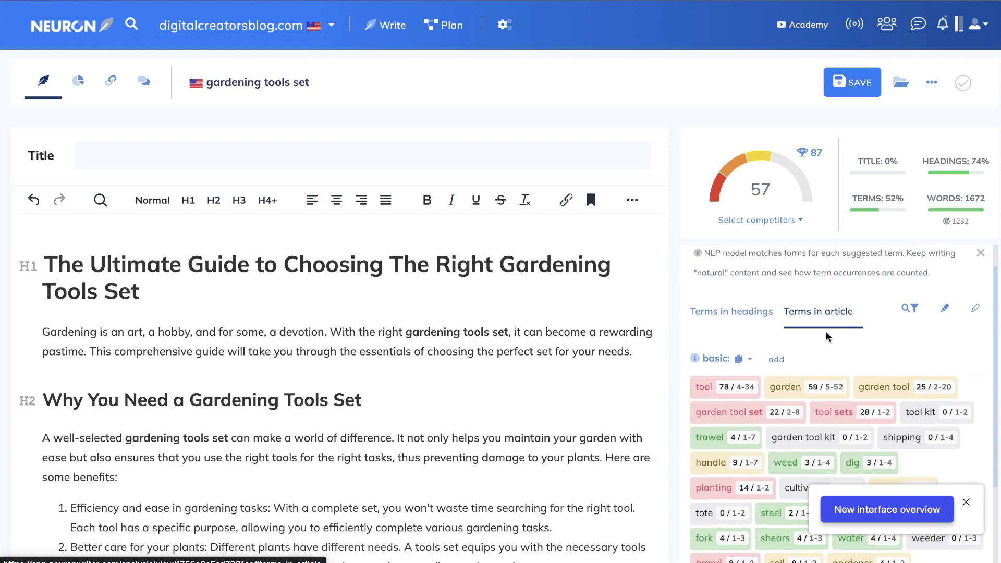
{"action": "scroll", "coordinate": [811, 360], "scroll_direction": "down", "scroll_amount": 2}
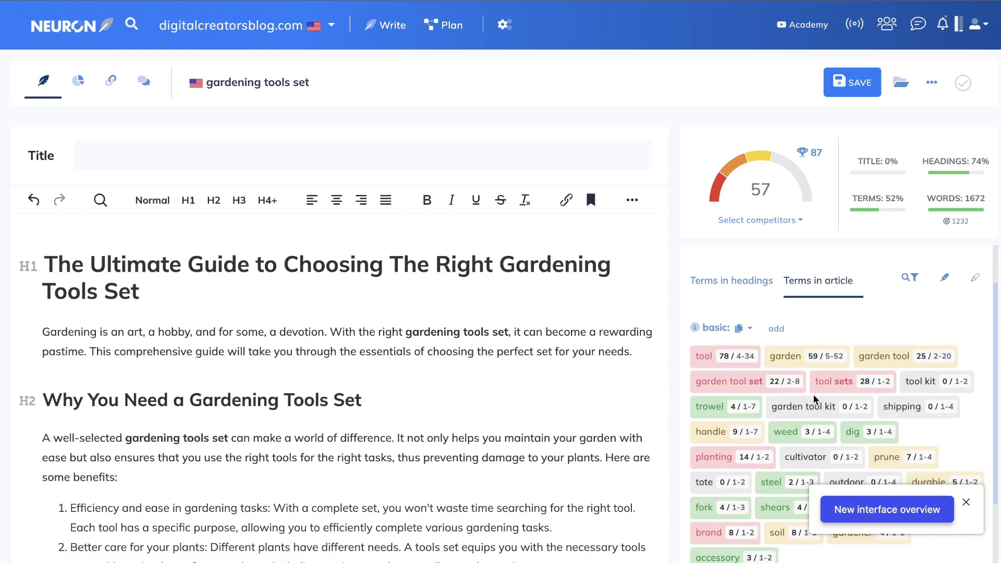
{"action": "scroll", "coordinate": [516, 384], "scroll_direction": "down", "scroll_amount": 6}
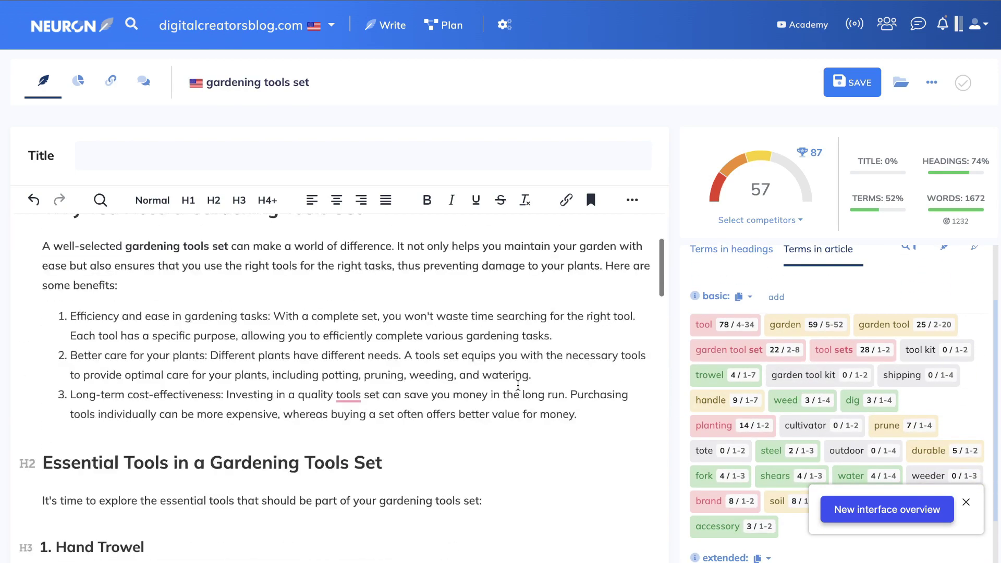
{"action": "scroll", "coordinate": [517, 384], "scroll_direction": "down", "scroll_amount": 7}
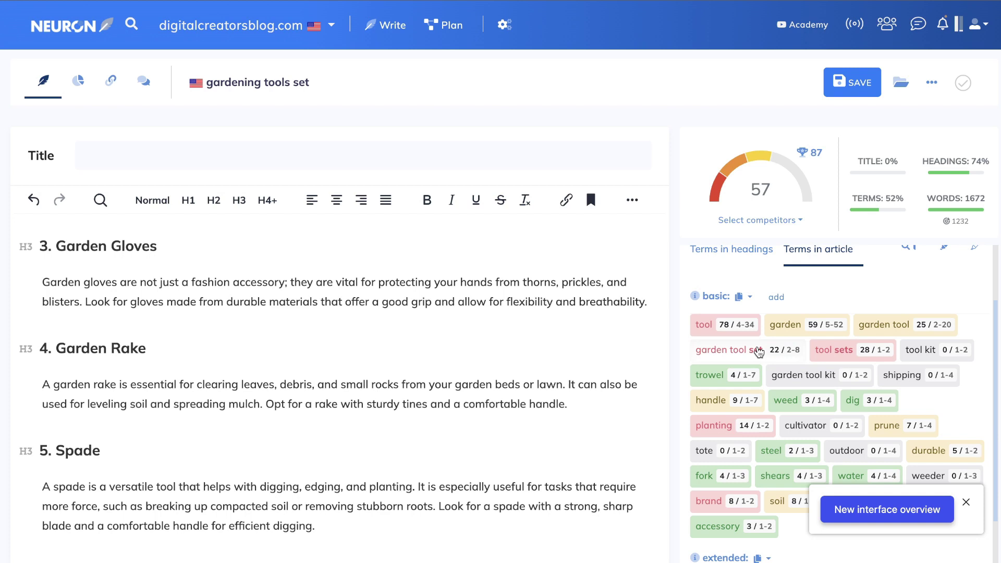
{"action": "scroll", "coordinate": [759, 354], "scroll_direction": "up", "scroll_amount": 3}
{"action": "left_click", "coordinate": [753, 342]}
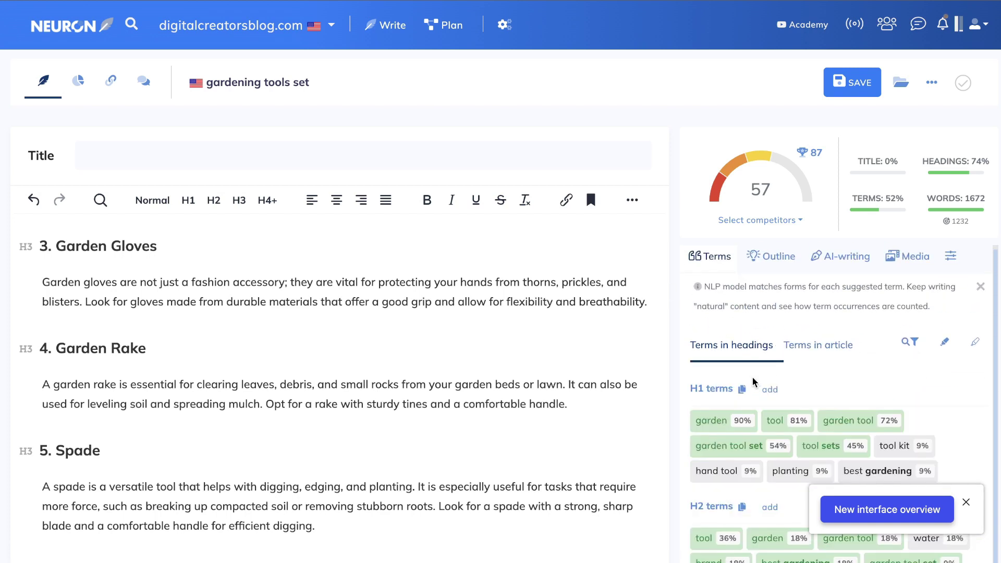
{"action": "scroll", "coordinate": [748, 396], "scroll_direction": "down", "scroll_amount": 3}
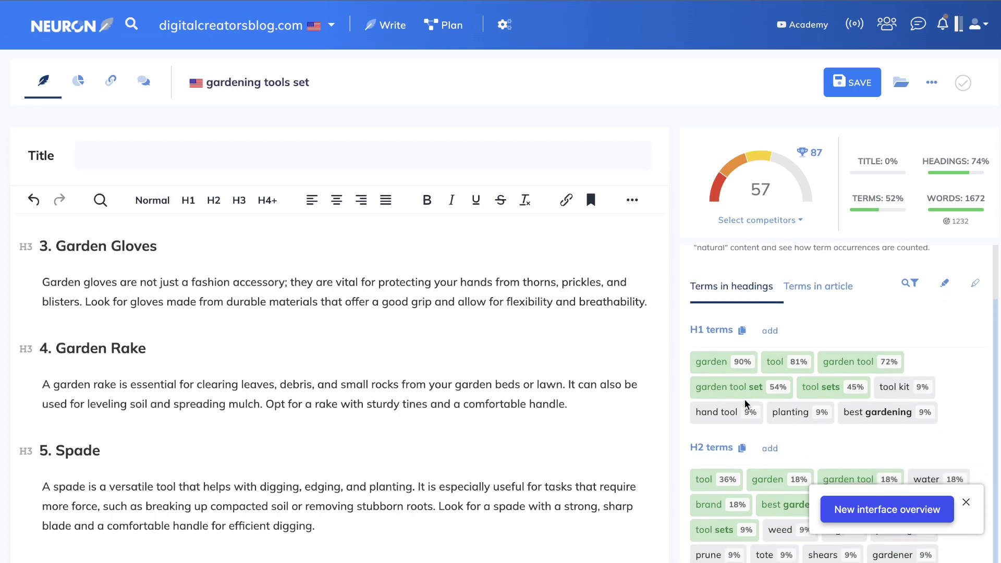
{"action": "scroll", "coordinate": [746, 405], "scroll_direction": "up", "scroll_amount": 3}
{"action": "scroll", "coordinate": [456, 304], "scroll_direction": "up", "scroll_amount": 10}
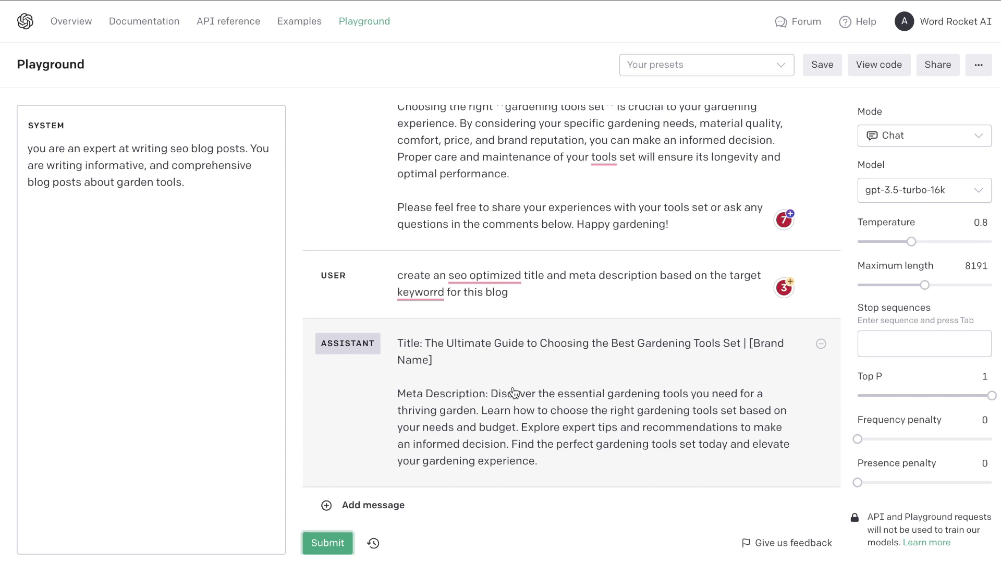
- Select the title 'The Ultimate Guide to Choosing the Best Gardening Tools Set' in the assistant's reply
{"action": "left_click", "coordinate": [514, 392]}
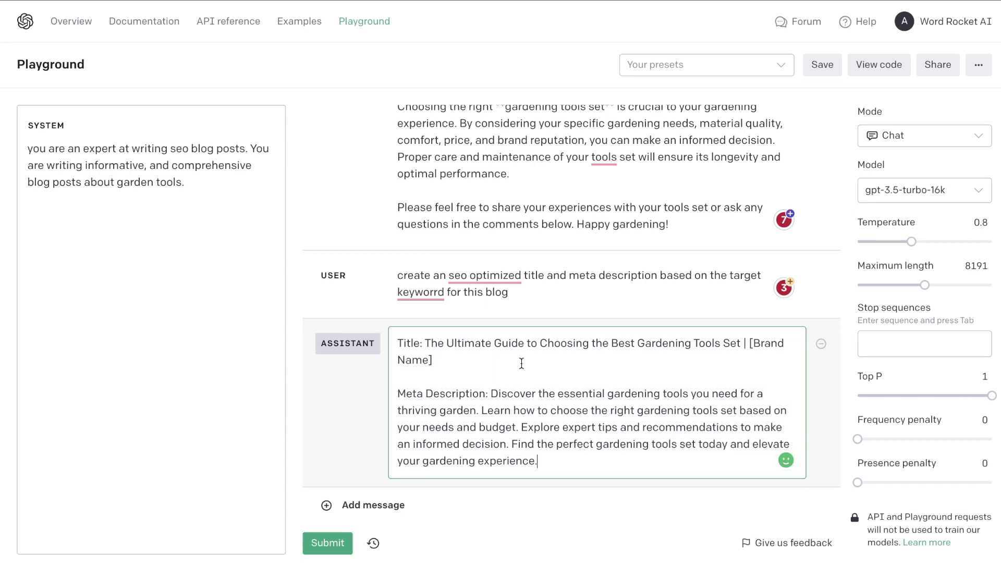
{"action": "left_click_drag", "start_coordinate": [424, 343], "coordinate": [742, 341]}
{"action": "key", "text": "ctrl+c"}
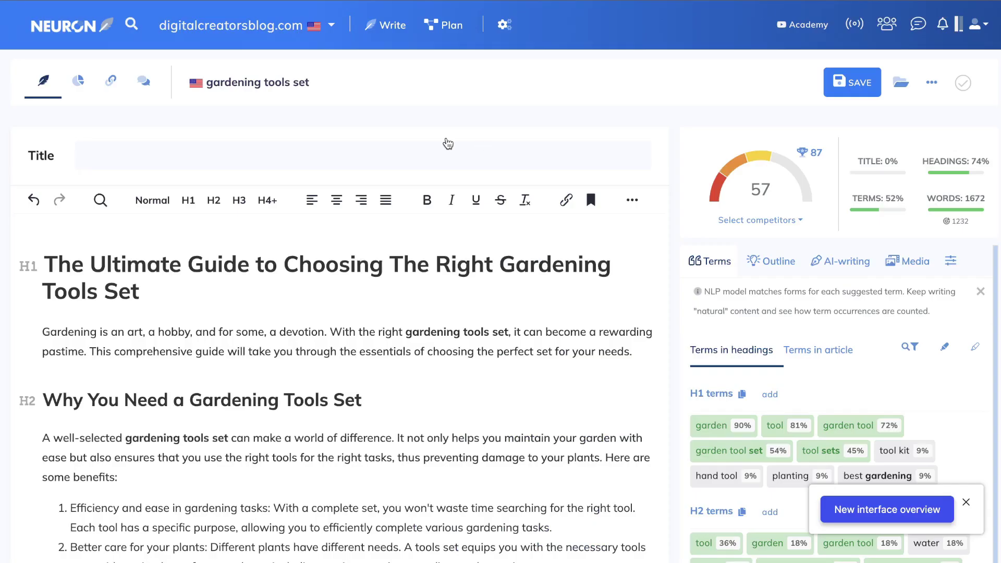
- Paste 'The Ultimate Guide to Choosing the Best Gardening Tools Set' as the meta title
{"action": "left_click", "coordinate": [332, 155]}
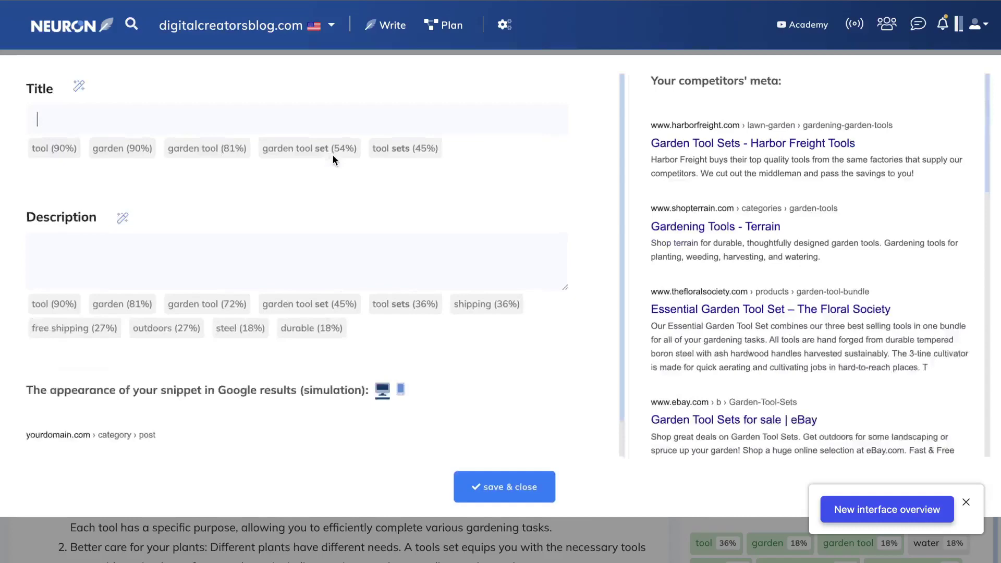
{"action": "left_click", "coordinate": [318, 114]}
{"action": "key", "text": "ctrl+v"}
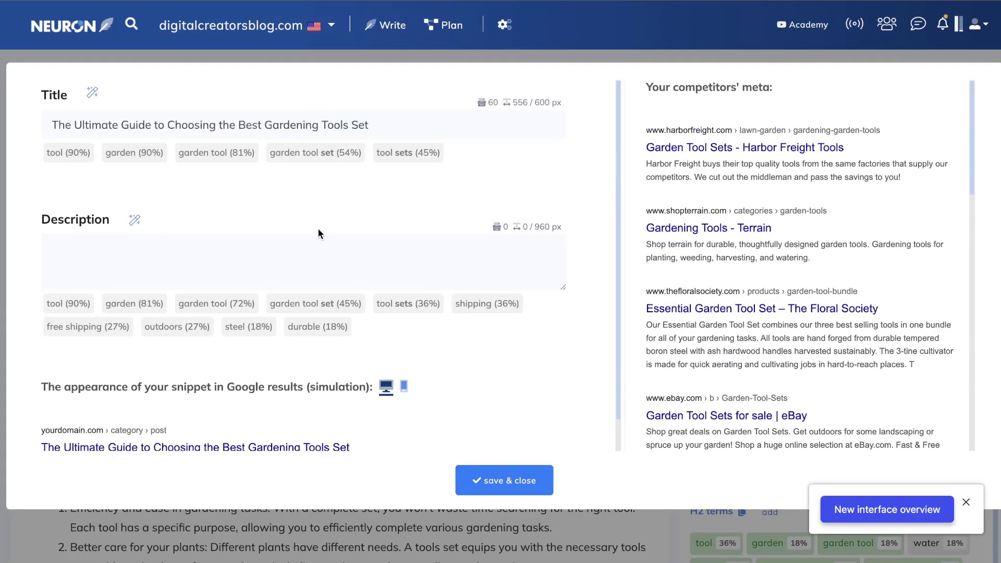
- Paste the generated meta description and delete its 'Explore expert tips…' sentence
{"action": "left_click", "coordinate": [292, 259]}
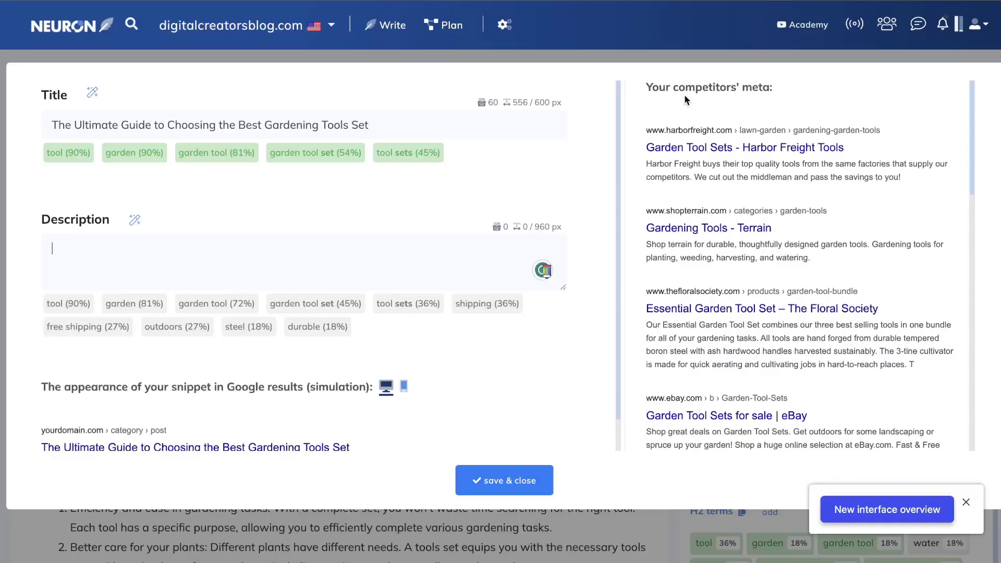
{"action": "type", "text": "Discover the essential gardening tools you need for a thriving garden. Learn how to choose the right gardening tools set based on your needs and budget. Explore expert tips and recommendations to make an informed decision. Find the perfect gardening tools set today and elevate your gardening experience."}
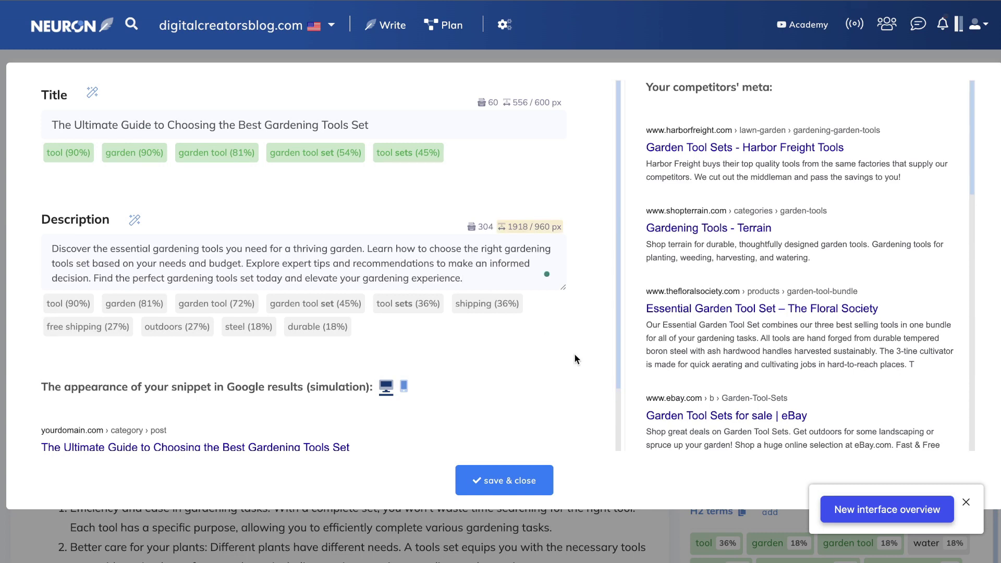
{"action": "mouse_move", "coordinate": [513, 229]}
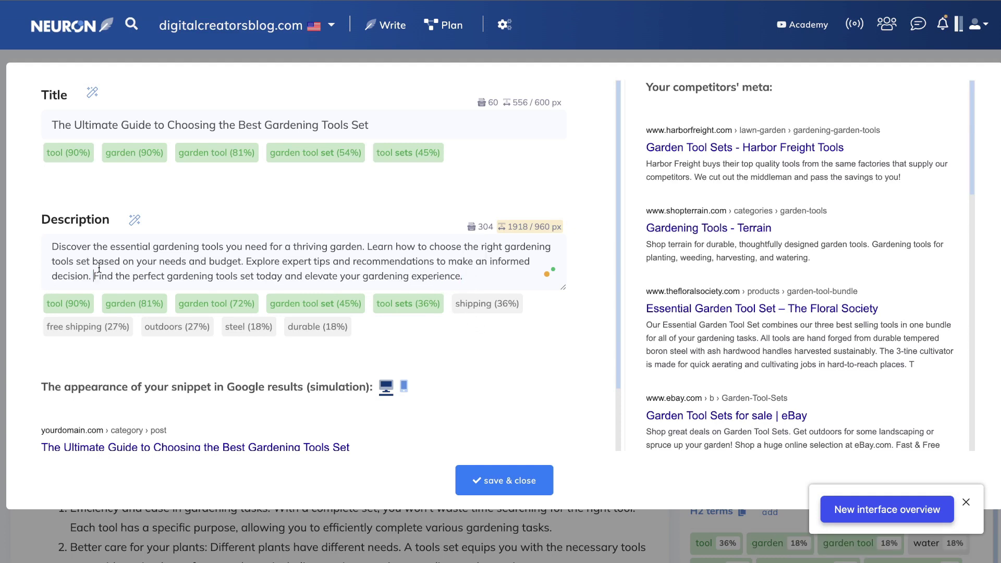
{"action": "left_click_drag", "start_coordinate": [93, 275], "coordinate": [244, 259]}
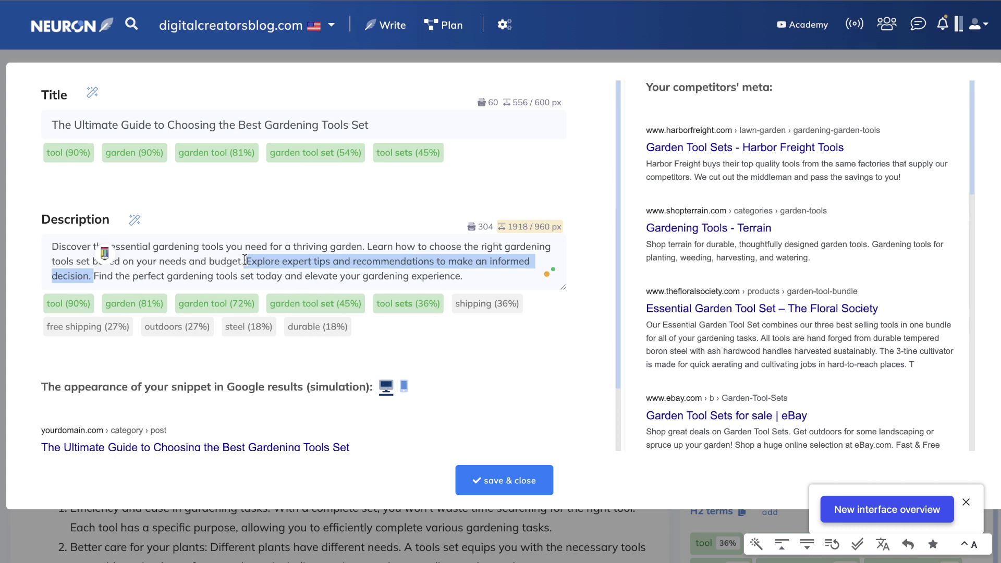
{"action": "key", "text": "BackSpace"}
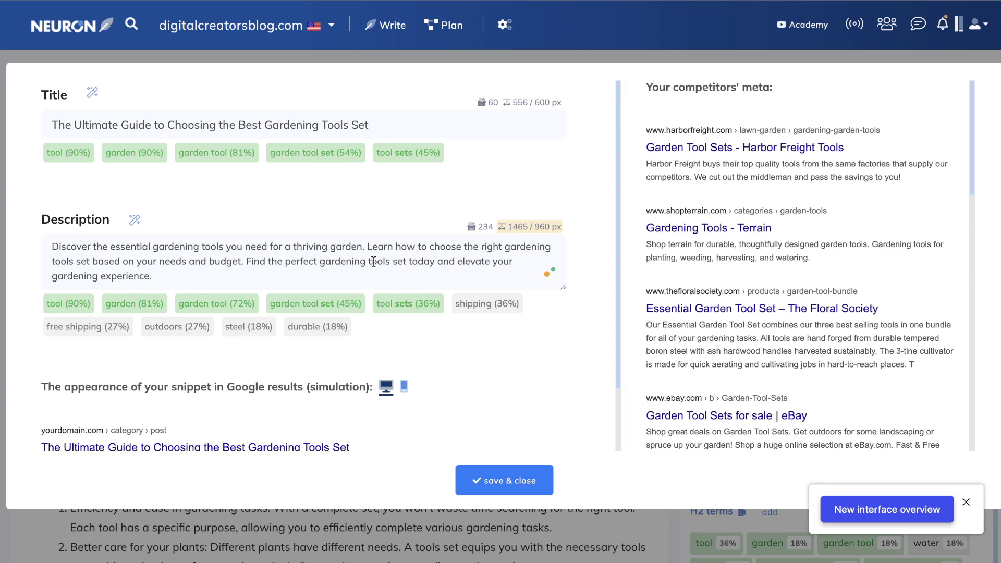
- Save the meta title and description, lifting the content score from 57 to 78
{"action": "left_click", "coordinate": [530, 480]}
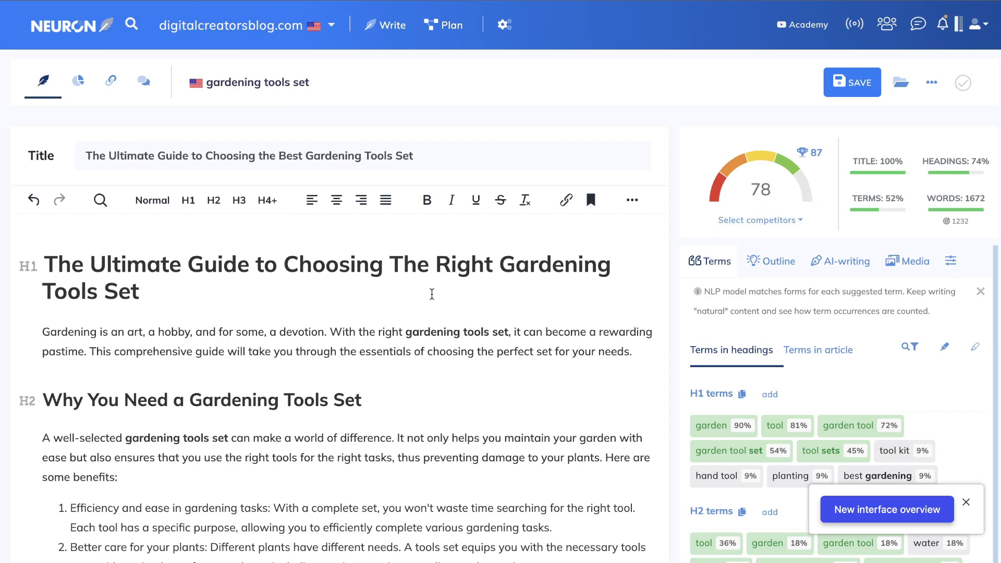
{"action": "scroll", "coordinate": [420, 248], "scroll_direction": "down", "scroll_amount": 1}
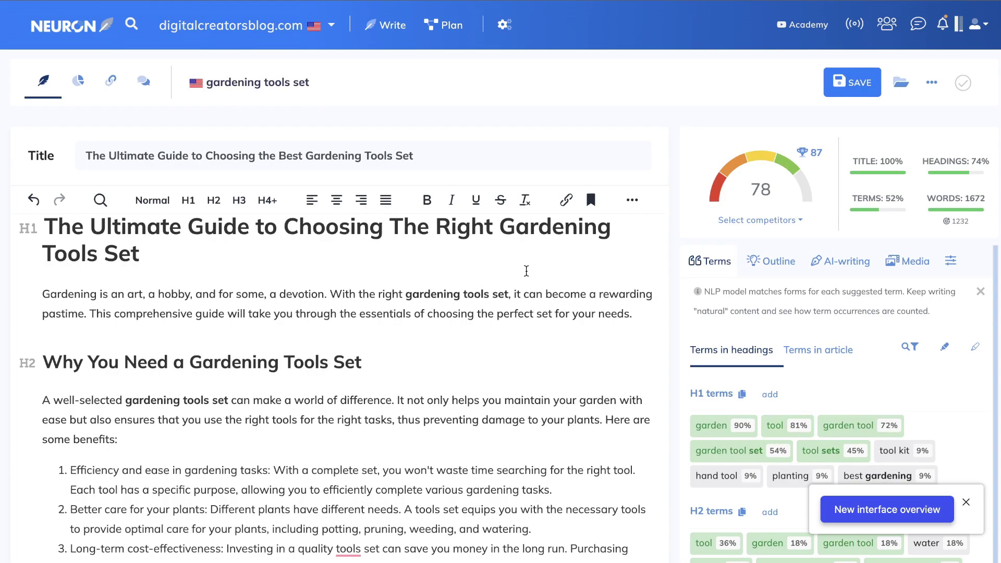
{"action": "scroll", "coordinate": [526, 271], "scroll_direction": "down", "scroll_amount": 8}
{"action": "scroll", "coordinate": [526, 271], "scroll_direction": "down", "scroll_amount": 15}
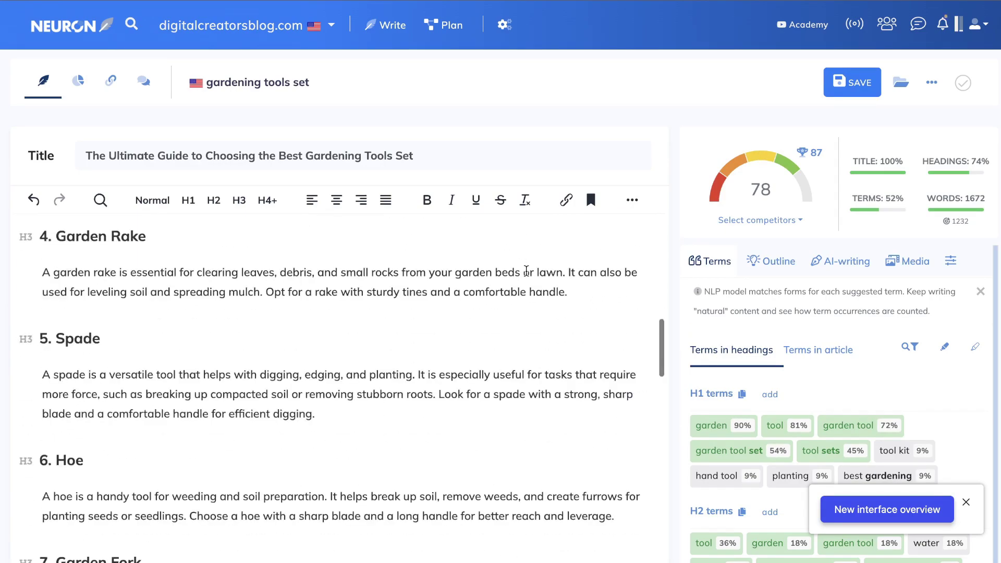
{"action": "scroll", "coordinate": [526, 270], "scroll_direction": "up", "scroll_amount": 20}
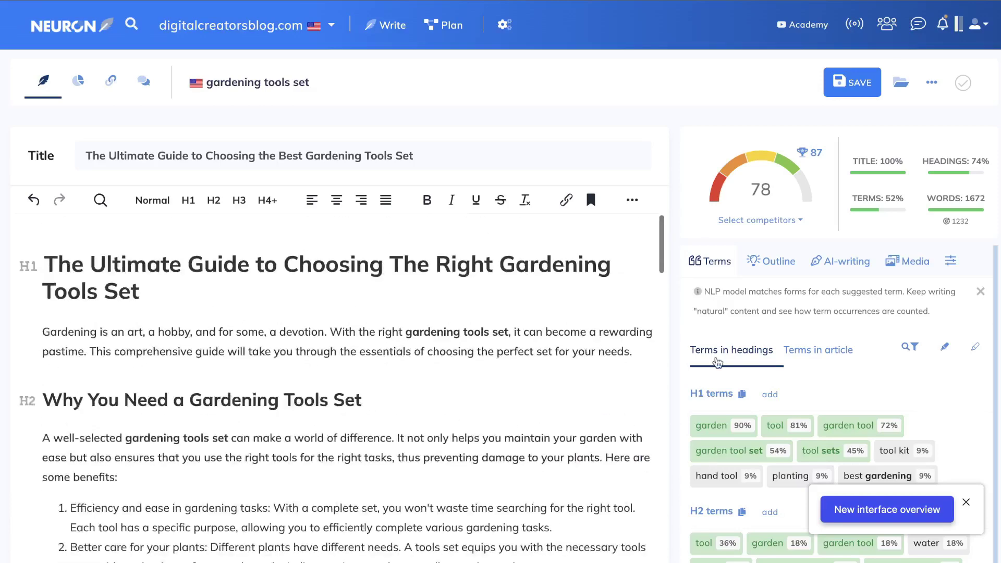
{"action": "scroll", "coordinate": [799, 348], "scroll_direction": "down", "scroll_amount": 2}
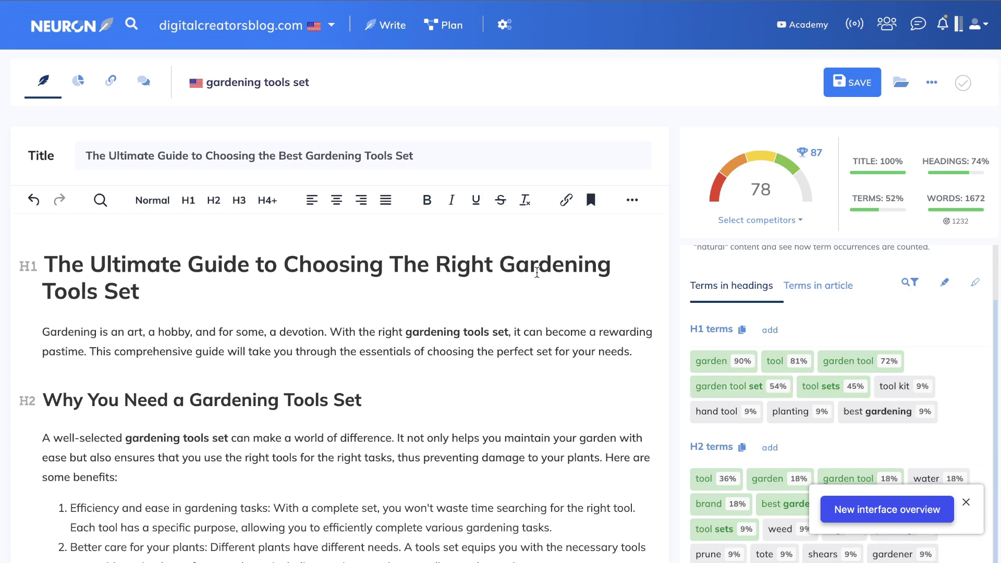
- Append '(Best Gardening Tool Kit)' to the H1 for a score of 81, then copy the suggested H1 terms
{"action": "left_click", "coordinate": [557, 315]}
{"action": "type", "text": "(Best Gardening Tool Kit)"}
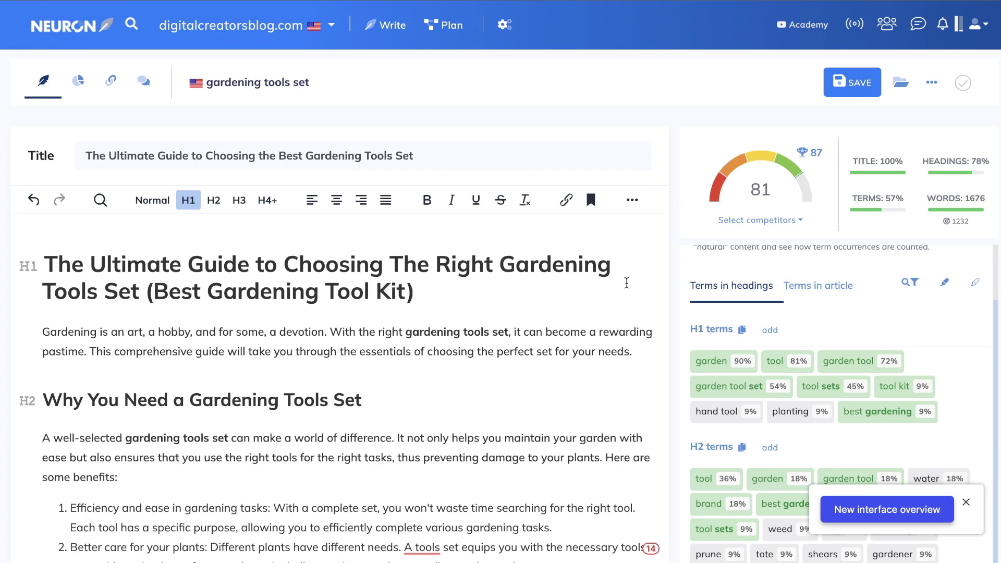
{"action": "scroll", "coordinate": [577, 269], "scroll_direction": "down", "scroll_amount": 1}
{"action": "scroll", "coordinate": [742, 331], "scroll_direction": "down", "scroll_amount": 1}
{"action": "left_click", "coordinate": [743, 319]}
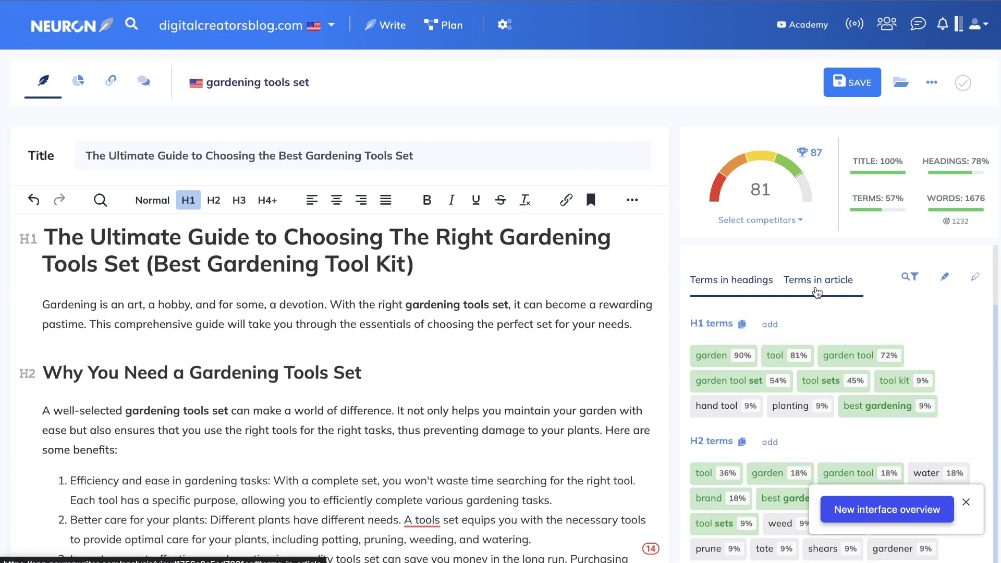
{"action": "scroll", "coordinate": [780, 404], "scroll_direction": "down", "scroll_amount": 3}
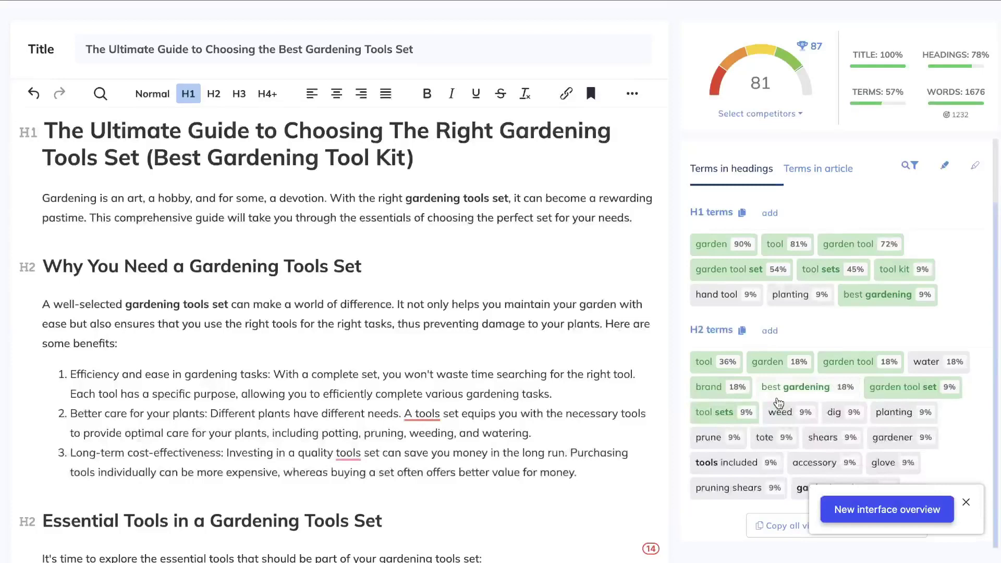
{"action": "scroll", "coordinate": [395, 311], "scroll_direction": "down", "scroll_amount": 1}
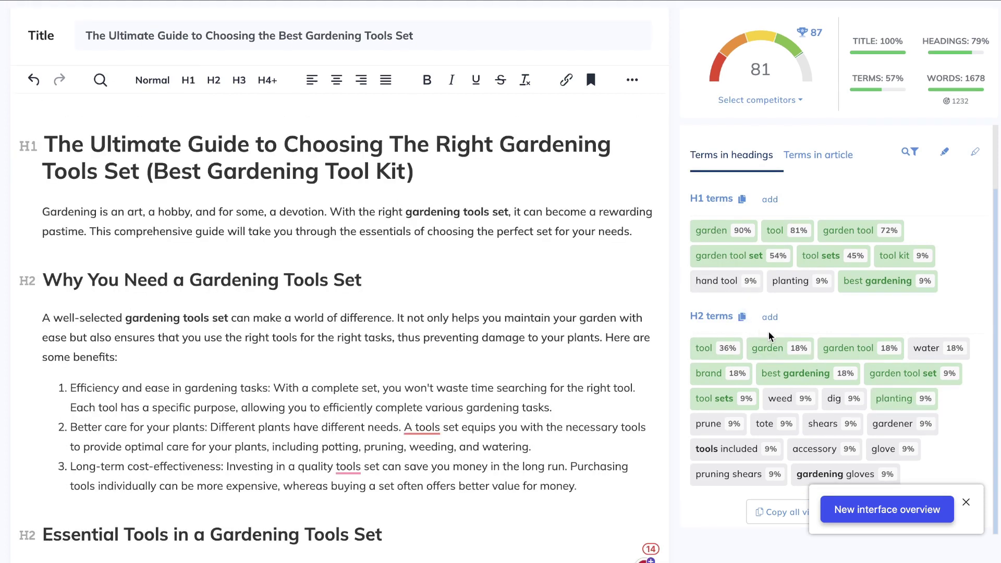
- Show whole-article term counts and review the basic and extended term lists
{"action": "left_click", "coordinate": [803, 165]}
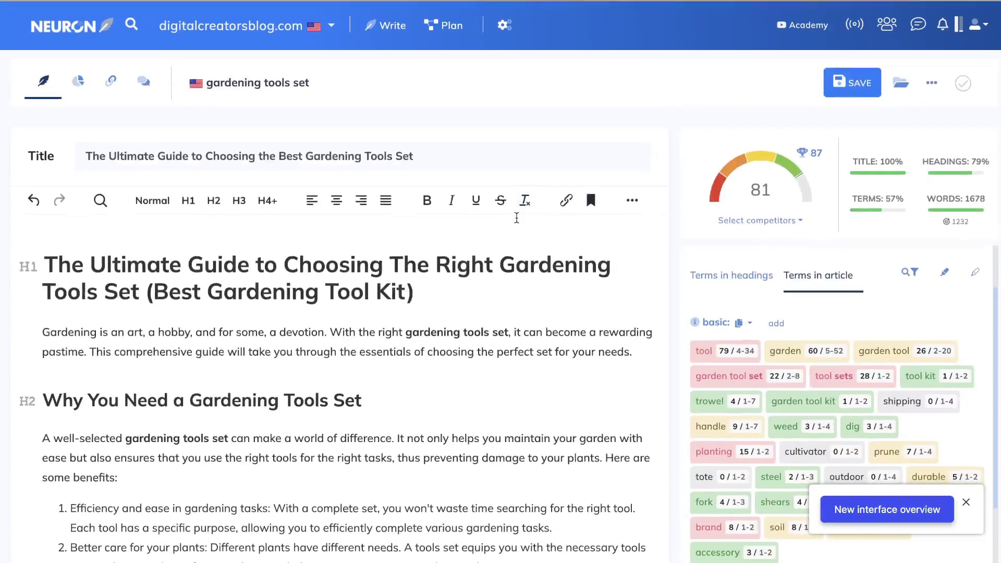
{"action": "scroll", "coordinate": [454, 182], "scroll_direction": "down", "scroll_amount": 4}
{"action": "scroll", "coordinate": [454, 302], "scroll_direction": "up", "scroll_amount": 3}
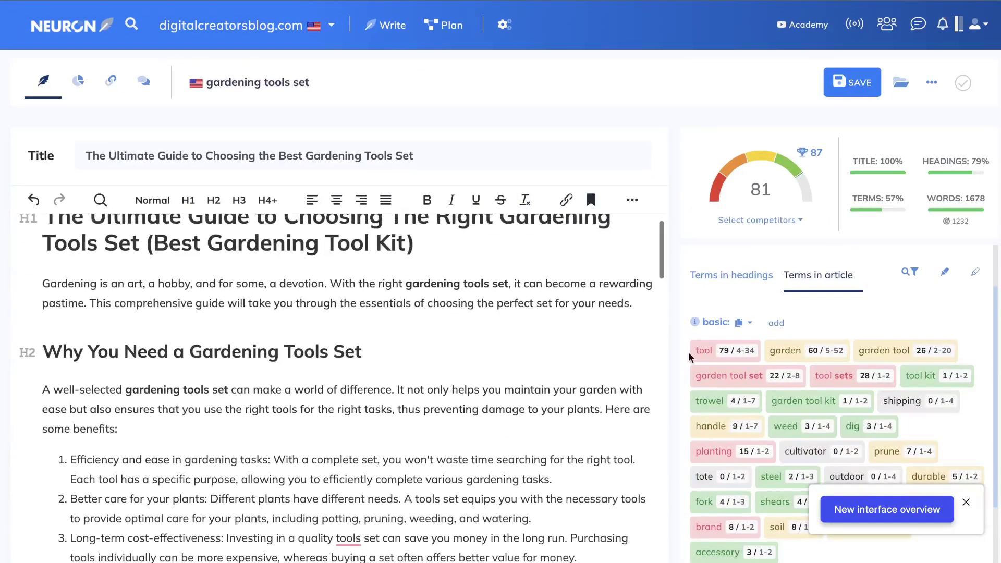
{"action": "scroll", "coordinate": [527, 330], "scroll_direction": "down", "scroll_amount": 1}
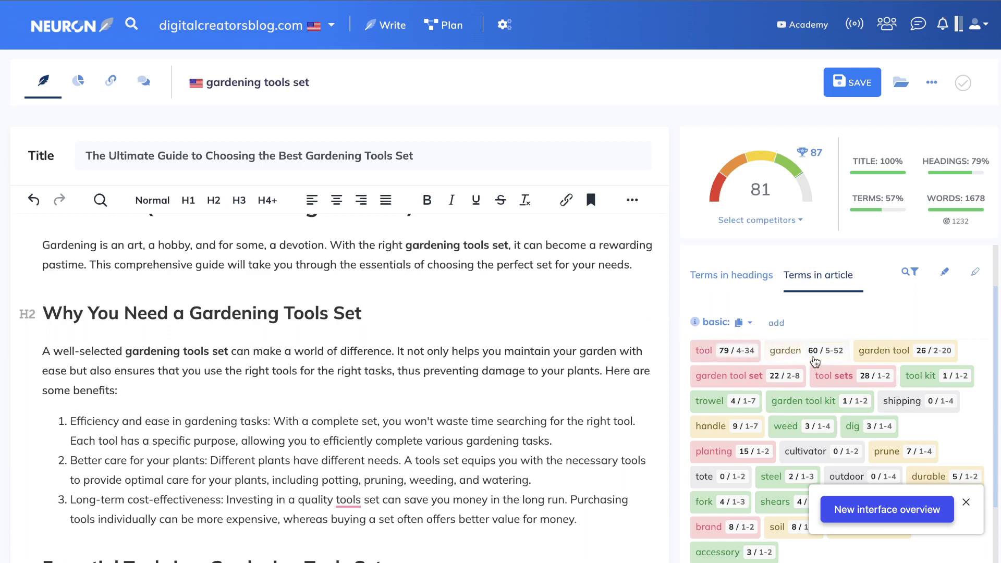
{"action": "mouse_move", "coordinate": [817, 359]}
{"action": "scroll", "coordinate": [792, 356], "scroll_direction": "down", "scroll_amount": 2}
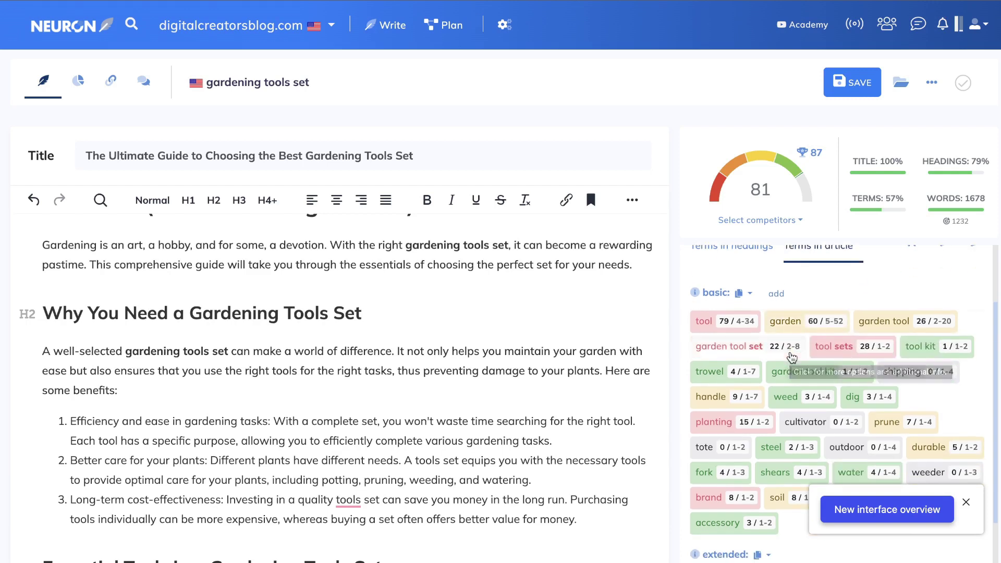
{"action": "scroll", "coordinate": [824, 339], "scroll_direction": "down", "scroll_amount": 5}
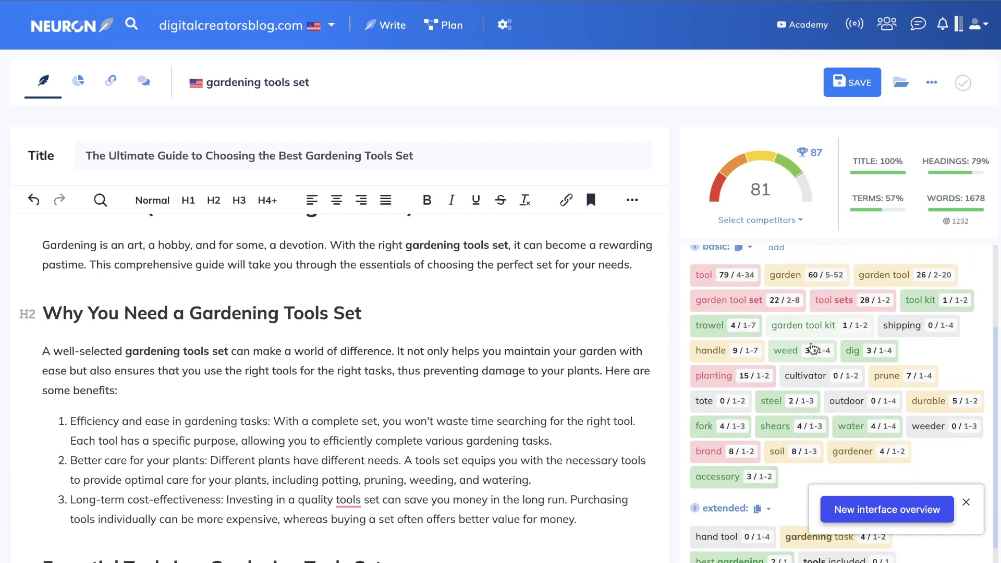
{"action": "scroll", "coordinate": [811, 342], "scroll_direction": "down", "scroll_amount": 7}
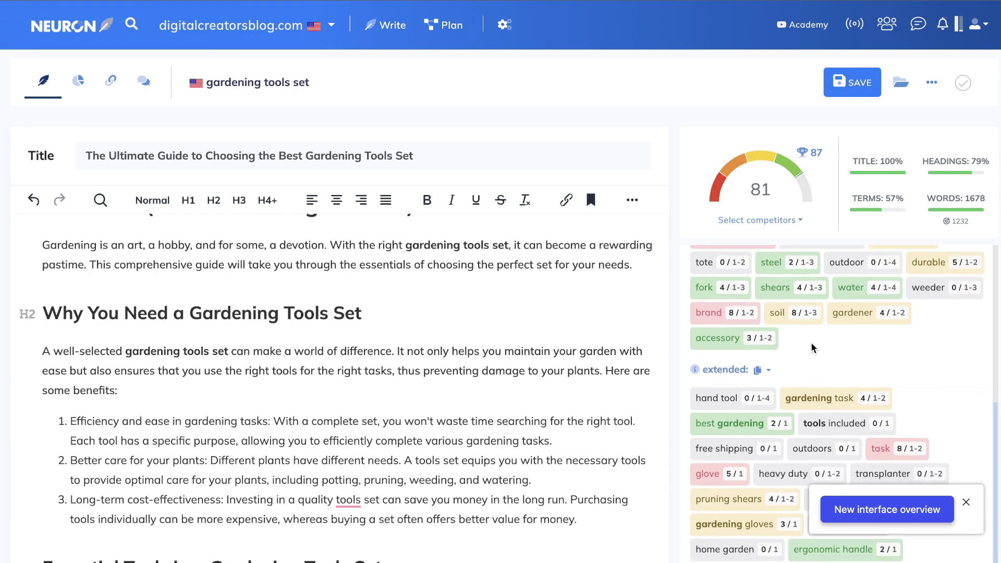
{"action": "scroll", "coordinate": [812, 348], "scroll_direction": "up", "scroll_amount": 12}
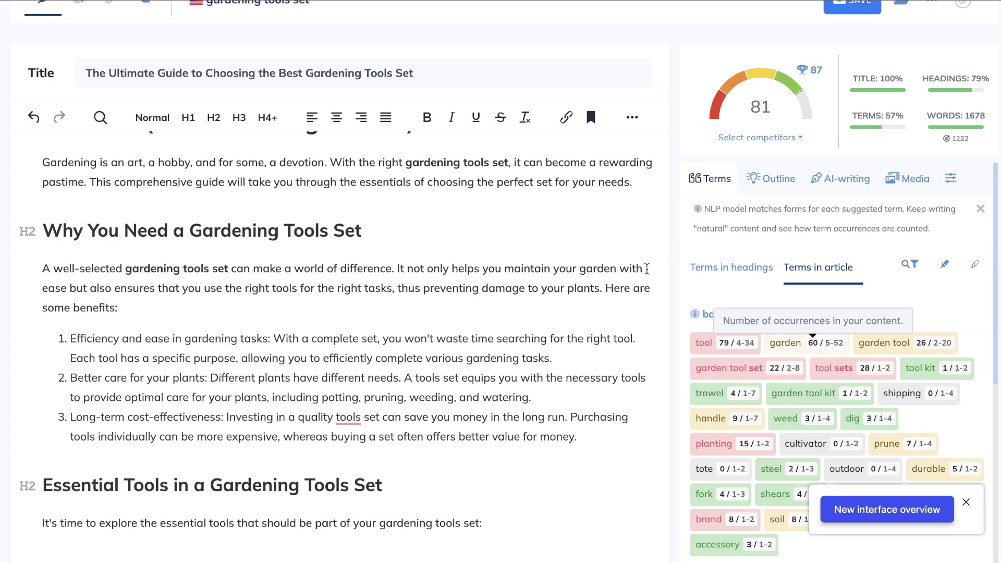
{"action": "scroll", "coordinate": [623, 267], "scroll_direction": "up", "scroll_amount": 3}
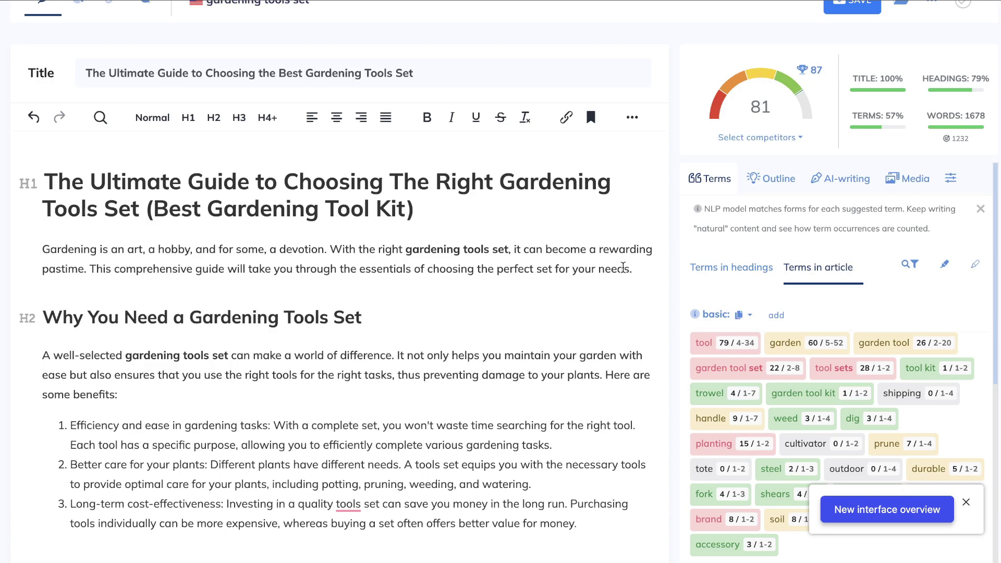
{"action": "scroll", "coordinate": [586, 243], "scroll_direction": "up", "scroll_amount": 3}
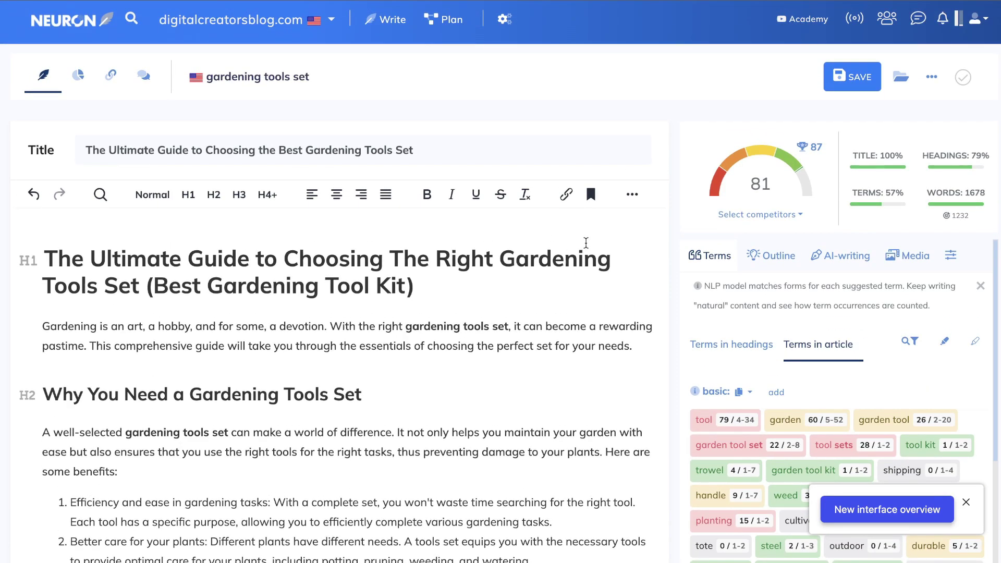
- Browse the competitors' heading outline and the AI writing templates
{"action": "left_click", "coordinate": [770, 269]}
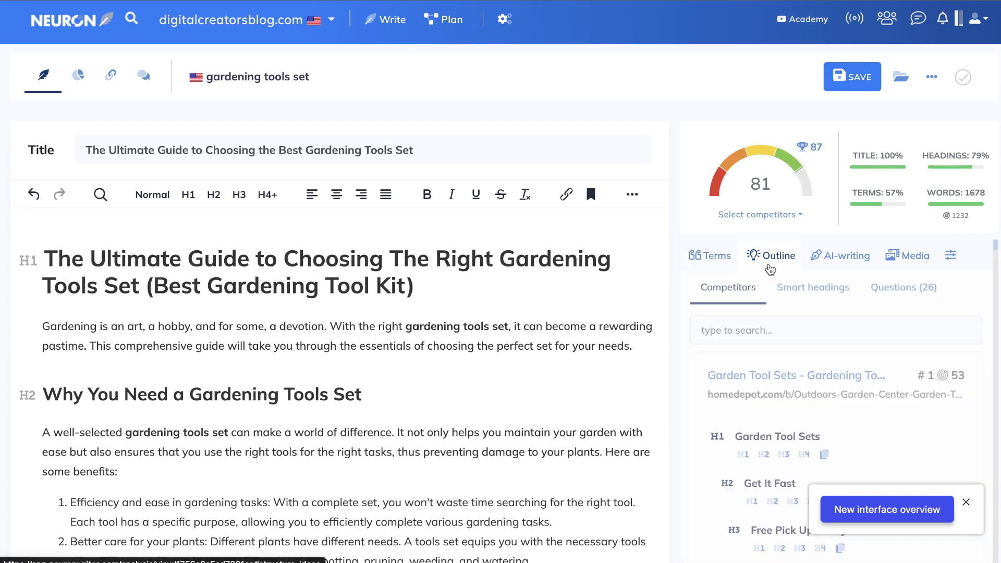
{"action": "left_click", "coordinate": [839, 256]}
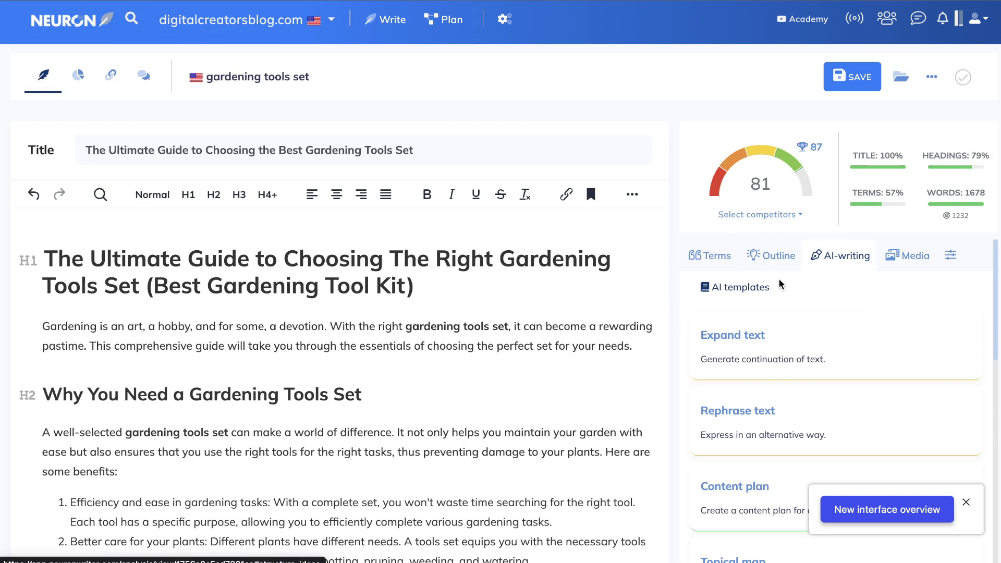
{"action": "left_click", "coordinate": [781, 254]}
{"action": "scroll", "coordinate": [790, 323], "scroll_direction": "down", "scroll_amount": 3}
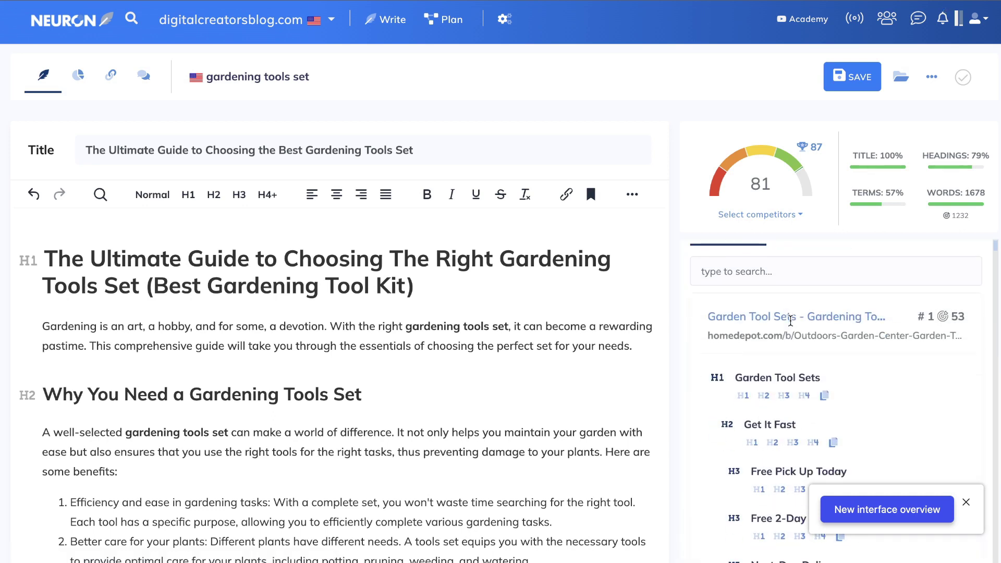
{"action": "scroll", "coordinate": [790, 320], "scroll_direction": "down", "scroll_amount": 1}
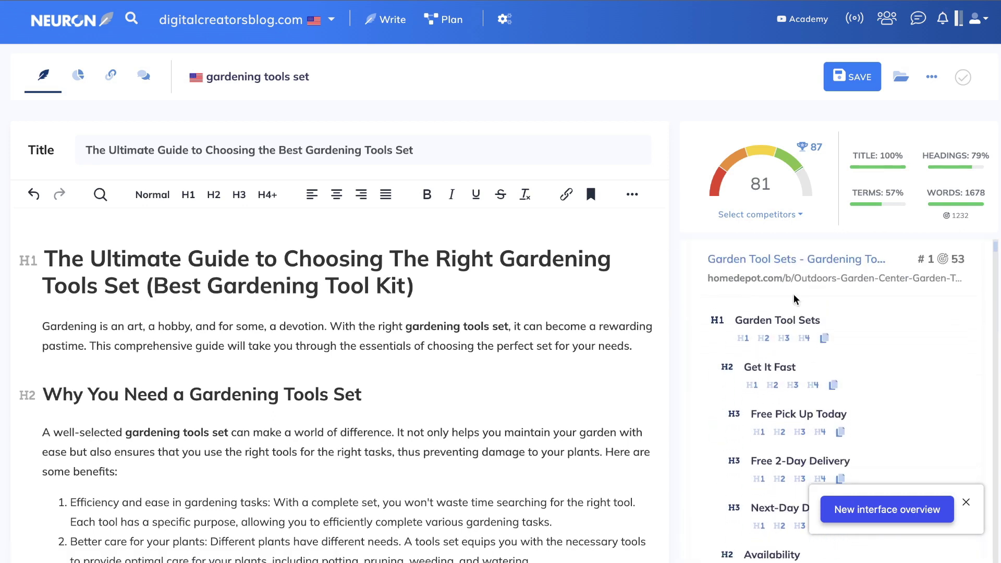
{"action": "scroll", "coordinate": [853, 282], "scroll_direction": "up", "scroll_amount": 4}
- Recheck the AI writing templates, then bring up the Media stock image search
{"action": "left_click", "coordinate": [837, 253]}
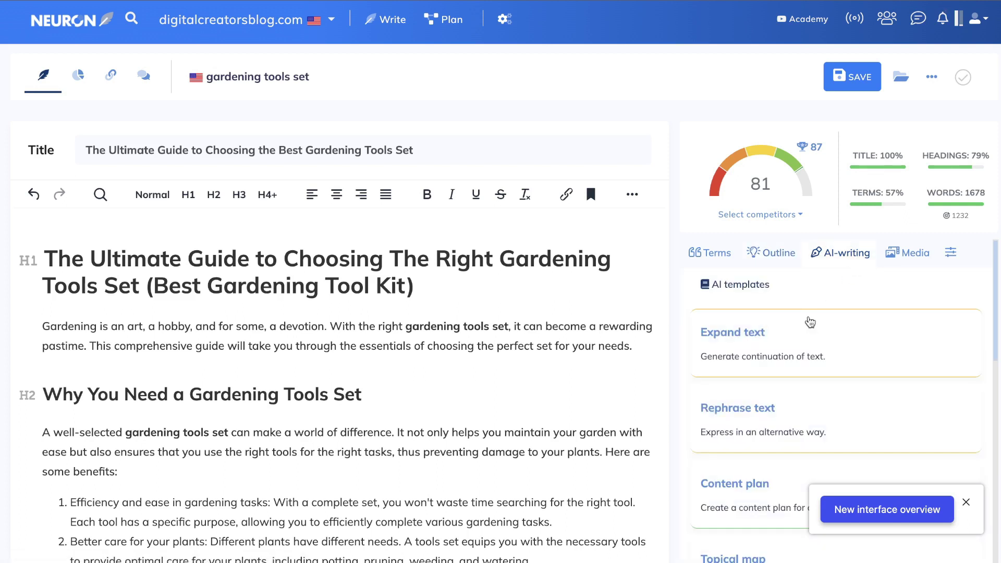
{"action": "scroll", "coordinate": [814, 326], "scroll_direction": "down", "scroll_amount": 1}
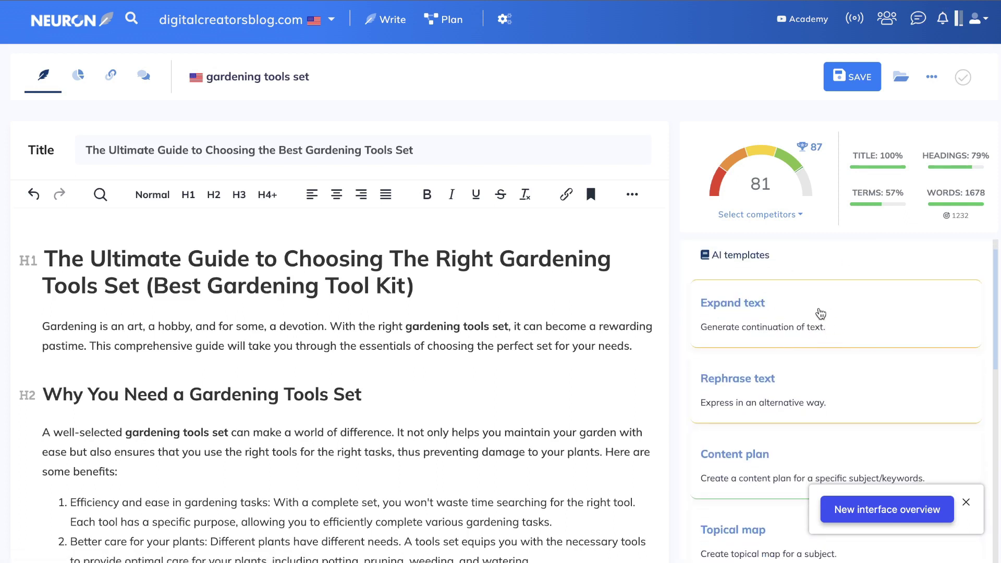
{"action": "scroll", "coordinate": [817, 323], "scroll_direction": "up", "scroll_amount": 1}
{"action": "left_click", "coordinate": [916, 257]}
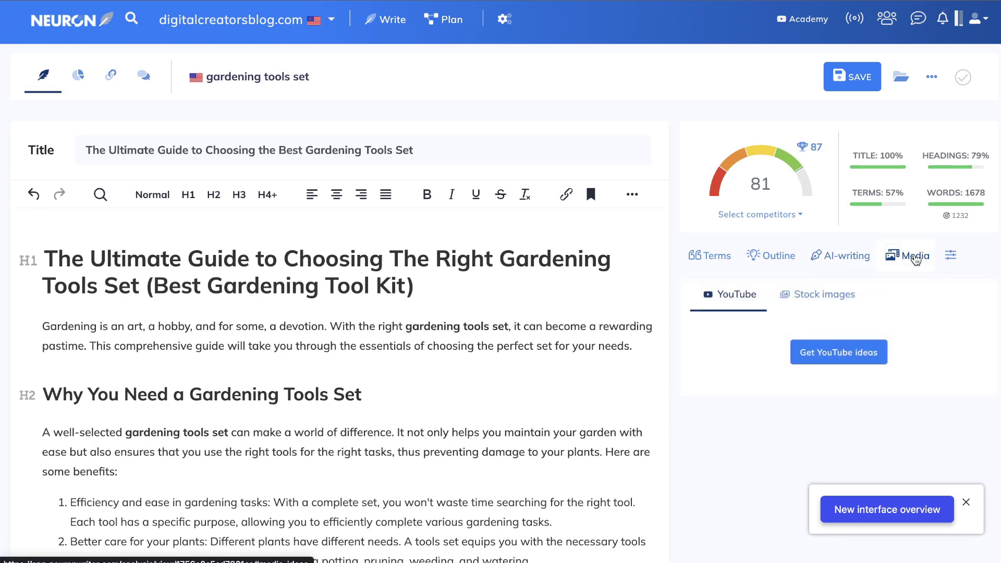
{"action": "left_click", "coordinate": [793, 293]}
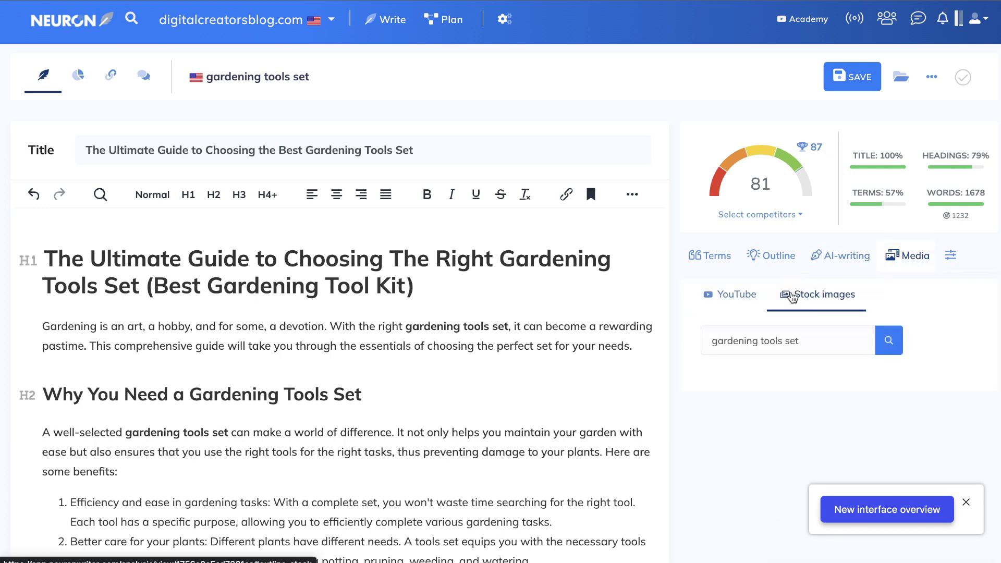
- Search stock images for 'gardening tools set' and dismiss the interface overview notice
{"action": "left_click", "coordinate": [896, 347]}
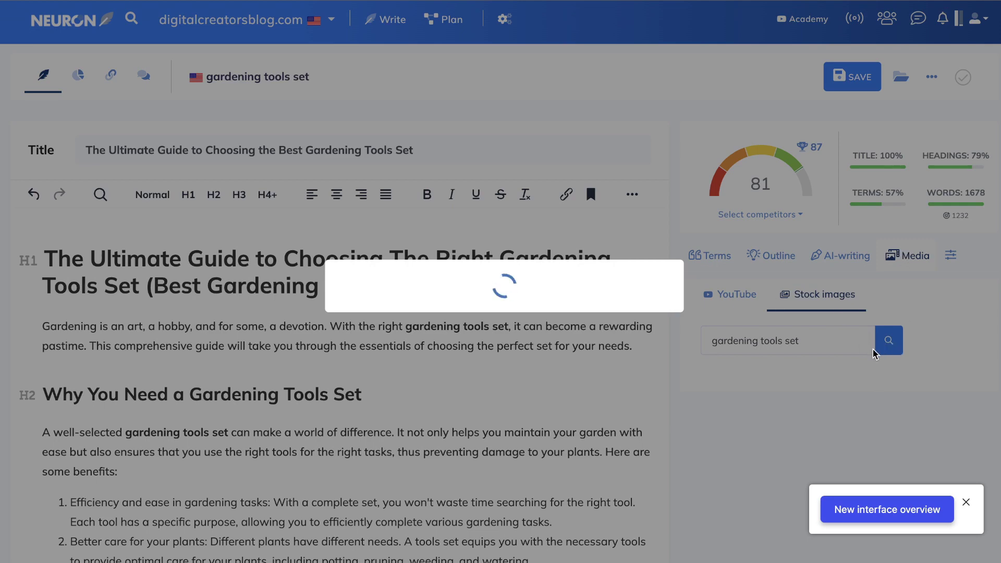
{"action": "scroll", "coordinate": [874, 349], "scroll_direction": "down", "scroll_amount": 1}
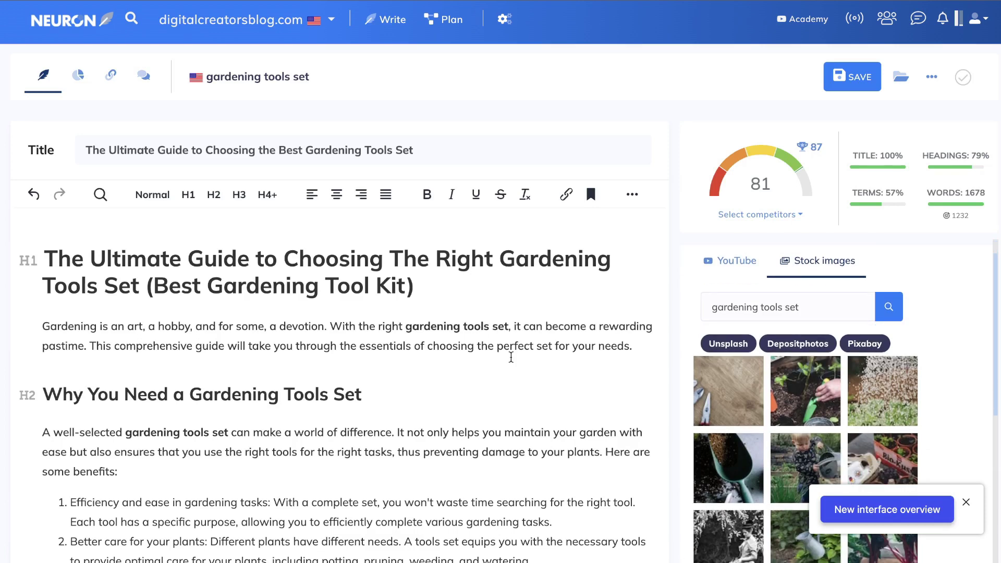
{"action": "scroll", "coordinate": [412, 374], "scroll_direction": "down", "scroll_amount": 3}
{"action": "scroll", "coordinate": [666, 386], "scroll_direction": "down", "scroll_amount": 2}
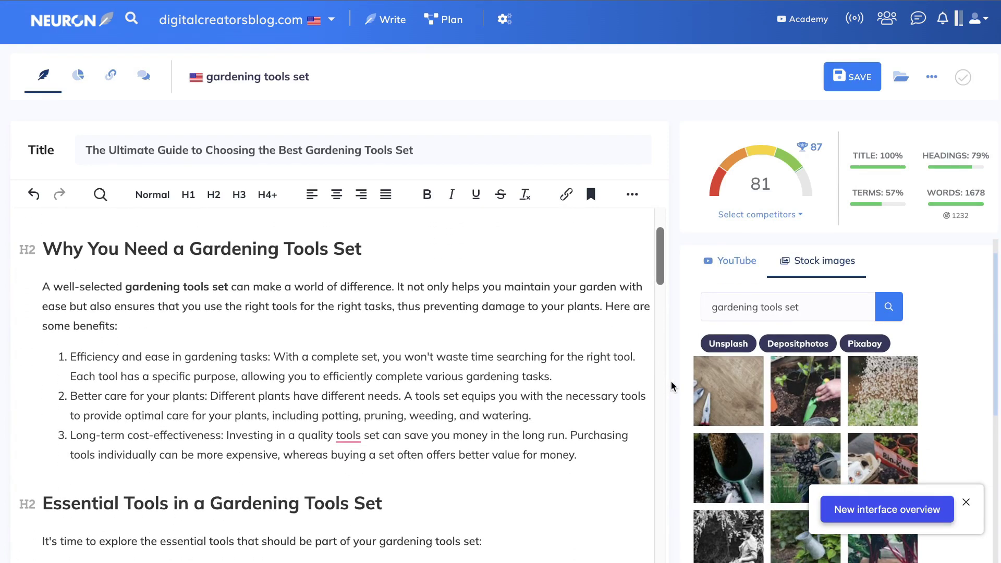
{"action": "scroll", "coordinate": [834, 417], "scroll_direction": "down", "scroll_amount": 2}
{"action": "left_click", "coordinate": [970, 505]}
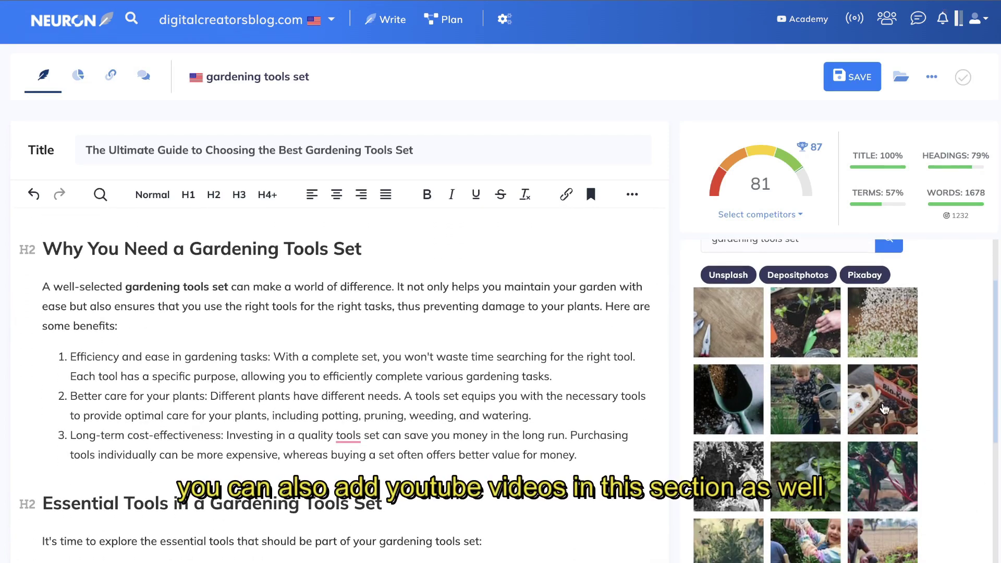
{"action": "scroll", "coordinate": [884, 410], "scroll_direction": "down", "scroll_amount": 1}
{"action": "scroll", "coordinate": [885, 409], "scroll_direction": "up", "scroll_amount": 1}
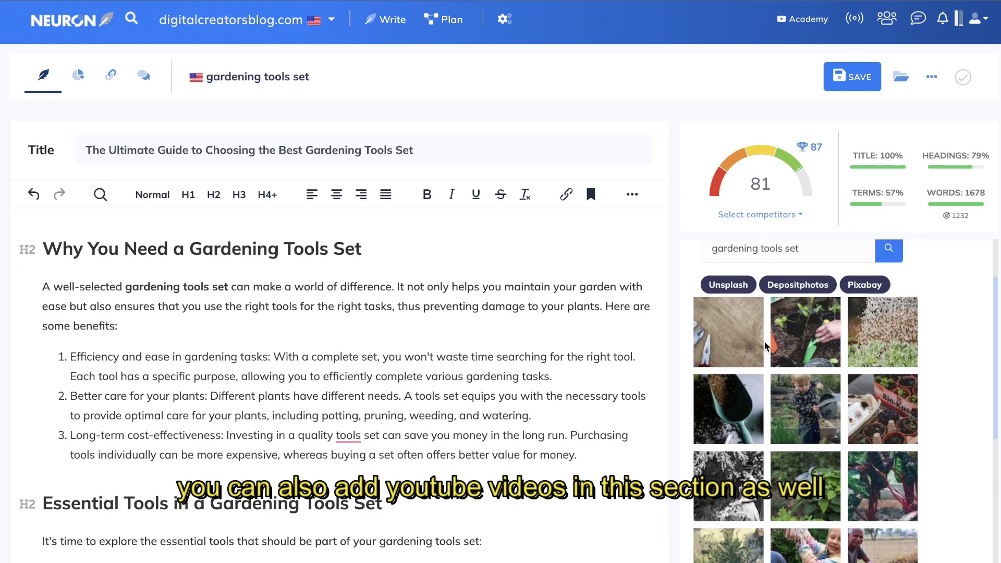
{"action": "scroll", "coordinate": [692, 356], "scroll_direction": "up", "scroll_amount": 3}
{"action": "scroll", "coordinate": [573, 339], "scroll_direction": "down", "scroll_amount": 1}
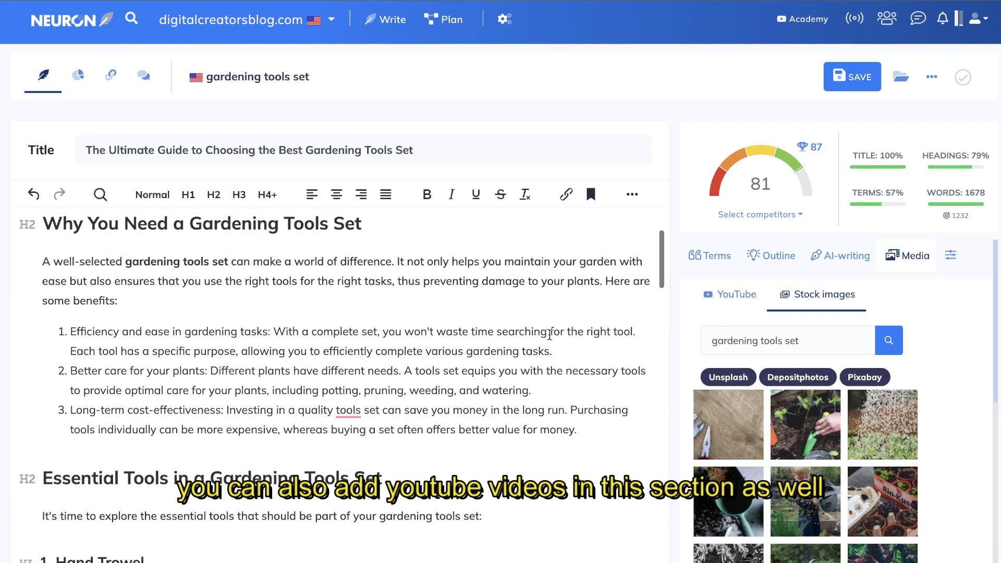
{"action": "scroll", "coordinate": [549, 334], "scroll_direction": "down", "scroll_amount": 5}
{"action": "scroll", "coordinate": [490, 344], "scroll_direction": "up", "scroll_amount": 6}
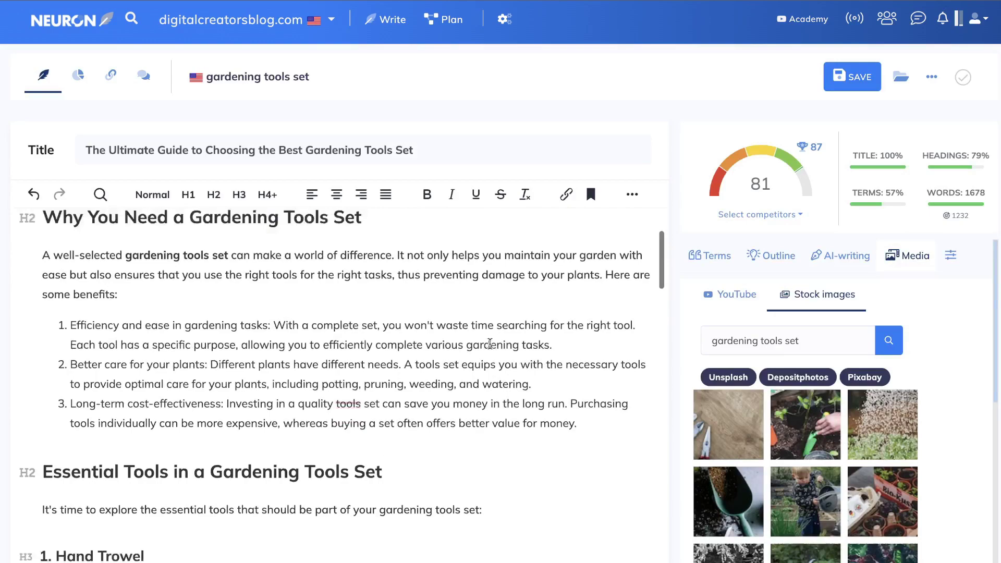
{"action": "scroll", "coordinate": [491, 344], "scroll_direction": "down", "scroll_amount": 6}
- Add a blank line after the Essential Tools intro sentence
{"action": "left_click", "coordinate": [447, 361]}
{"action": "key", "text": "Return"}
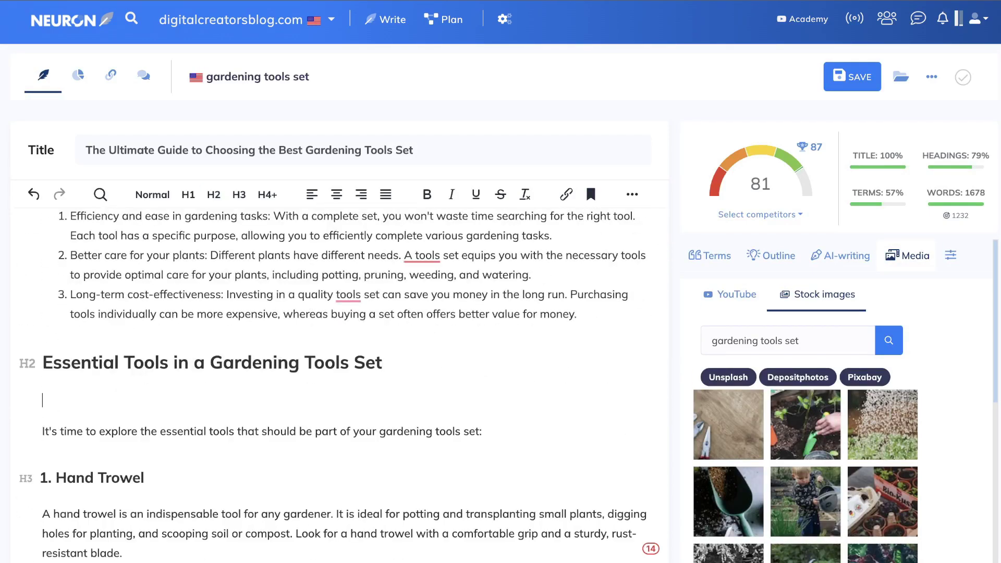
{"action": "key", "text": "BackSpace"}
{"action": "left_click", "coordinate": [501, 400]}
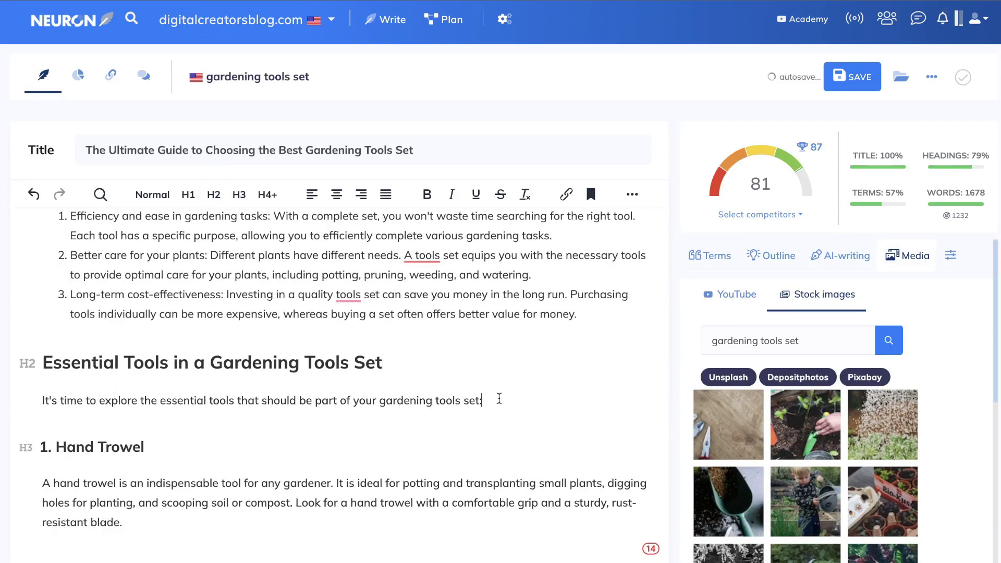
{"action": "key", "text": "Return"}
- Insert the watering-can photo as a linked image with alt text and title 'best garden tools set'
{"action": "left_click", "coordinate": [805, 424]}
{"action": "scroll", "coordinate": [484, 442], "scroll_direction": "down", "scroll_amount": 2}
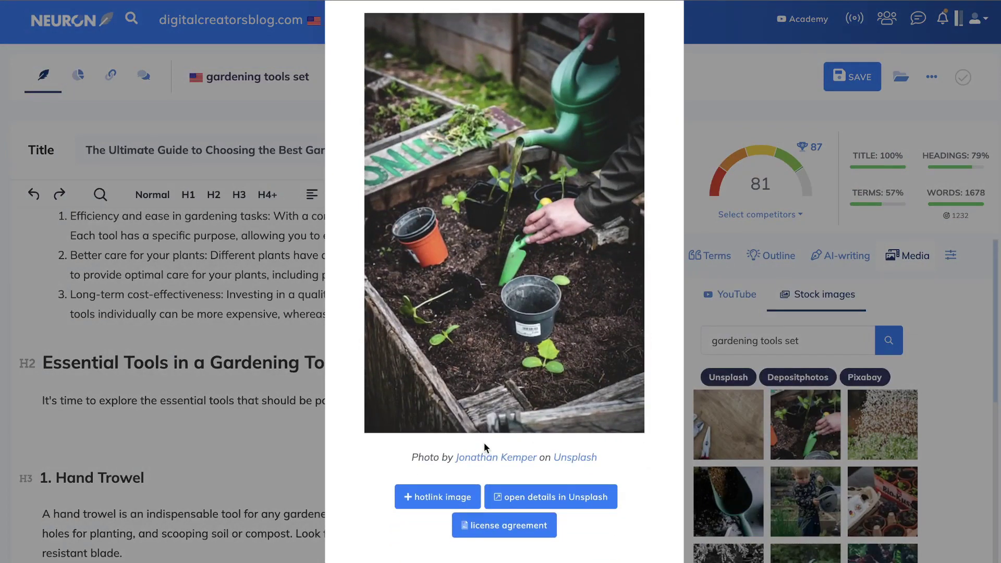
{"action": "left_click", "coordinate": [450, 491]}
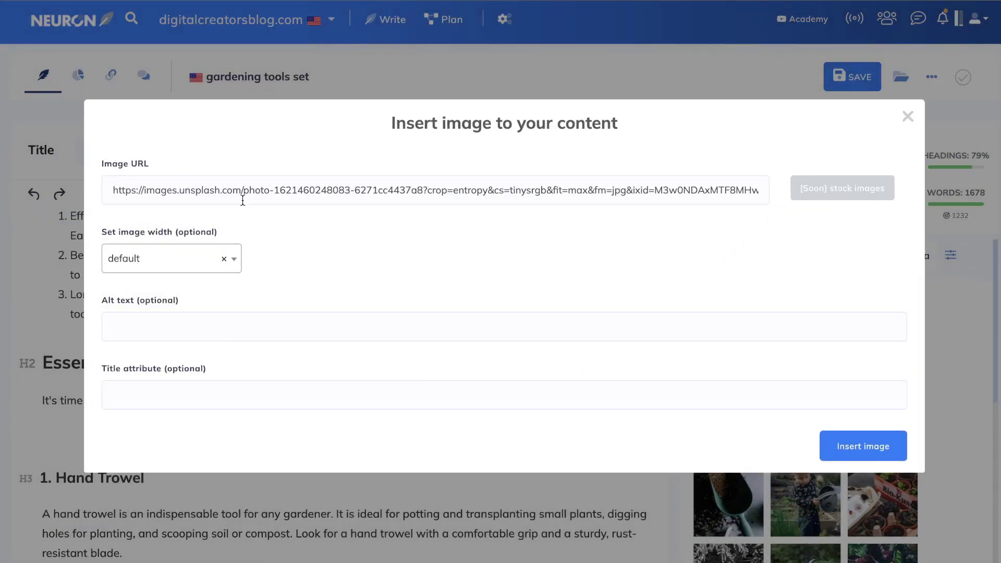
{"action": "left_click", "coordinate": [226, 334]}
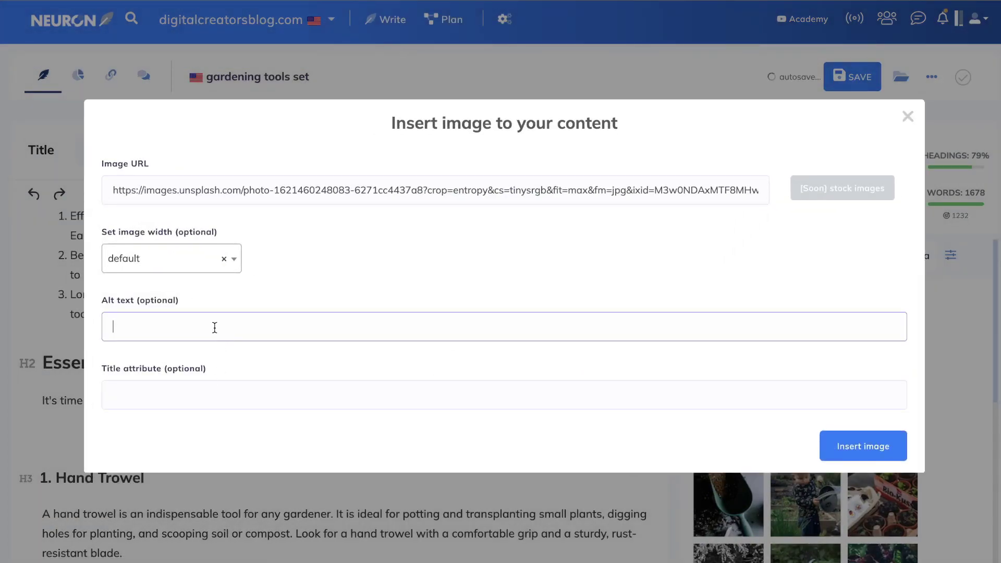
{"action": "type", "text": "best garden tools set"}
{"action": "key", "text": "ctrl+a"}
{"action": "key", "text": "ctrl+c"}
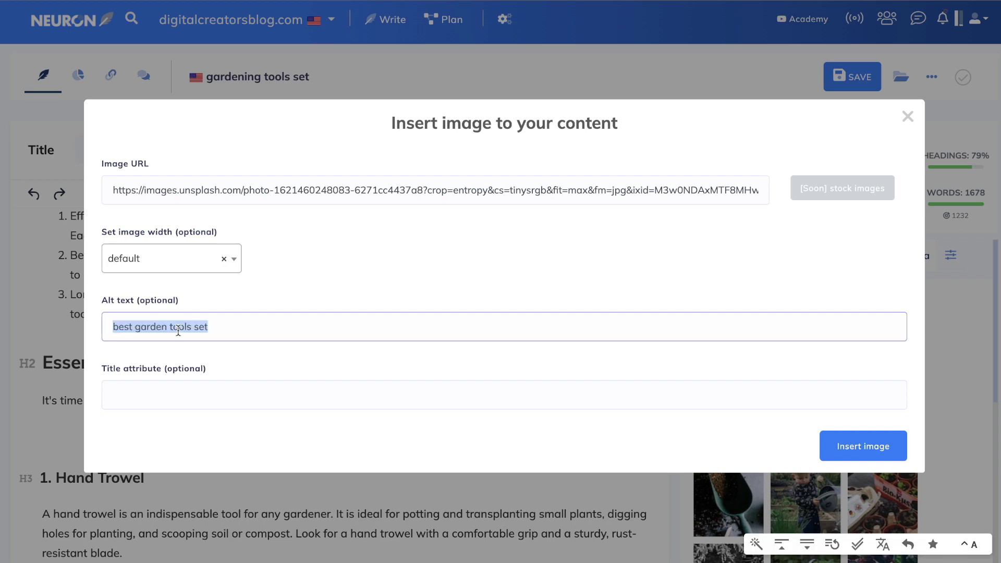
{"action": "left_click", "coordinate": [168, 400]}
{"action": "key", "text": "ctrl+v"}
{"action": "left_click", "coordinate": [854, 446]}
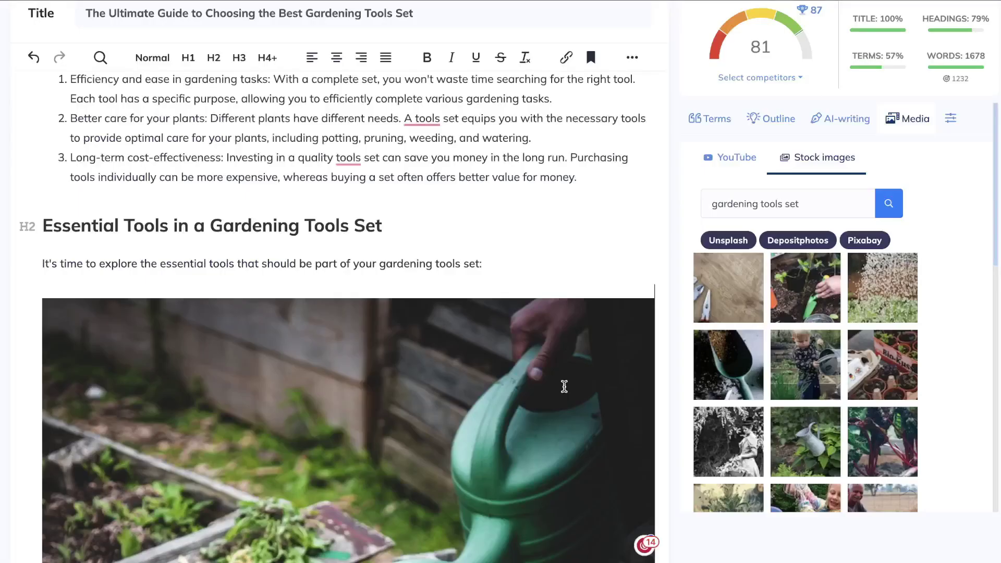
- Add an empty line under the Best Gardening Tools Set Brands heading
{"action": "scroll", "coordinate": [565, 383], "scroll_direction": "down", "scroll_amount": 3}
{"action": "scroll", "coordinate": [564, 379], "scroll_direction": "down", "scroll_amount": 10}
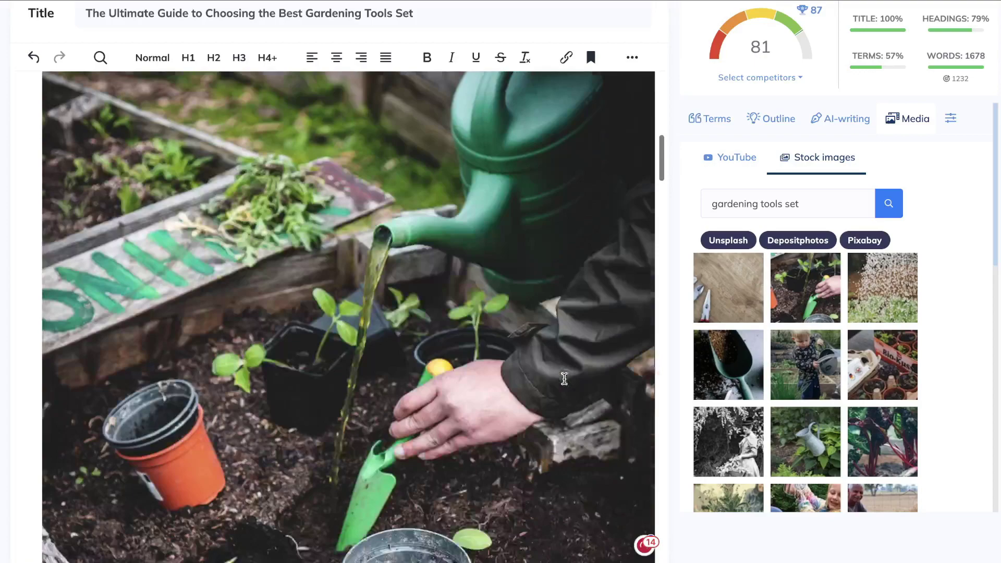
{"action": "scroll", "coordinate": [564, 379], "scroll_direction": "down", "scroll_amount": 12}
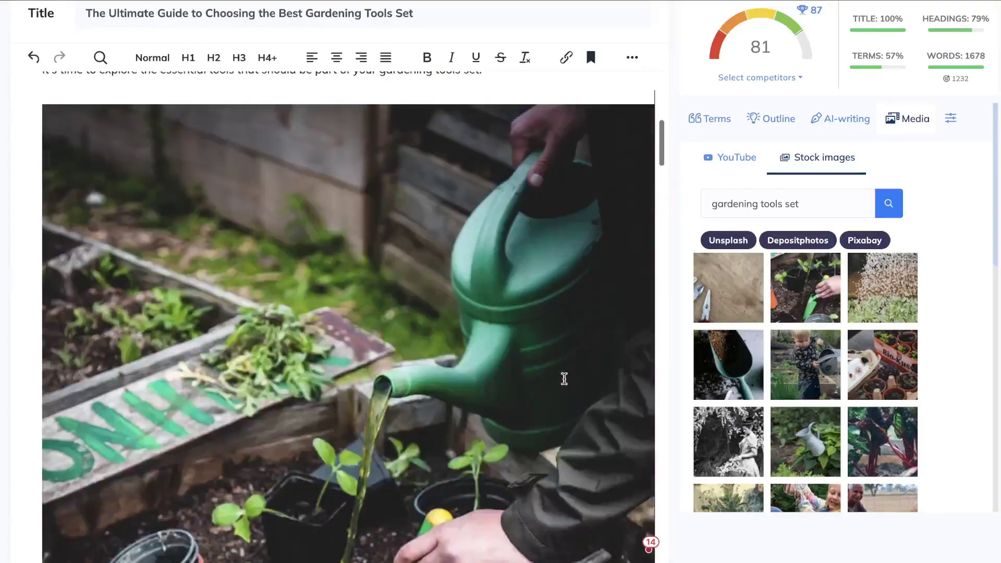
{"action": "scroll", "coordinate": [564, 379], "scroll_direction": "down", "scroll_amount": 15}
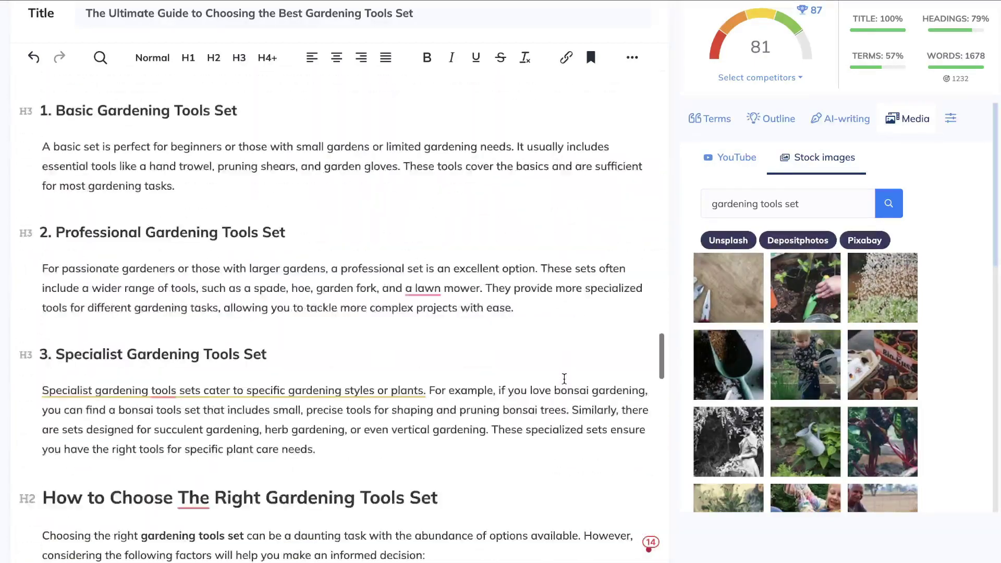
{"action": "scroll", "coordinate": [458, 455], "scroll_direction": "down", "scroll_amount": 8}
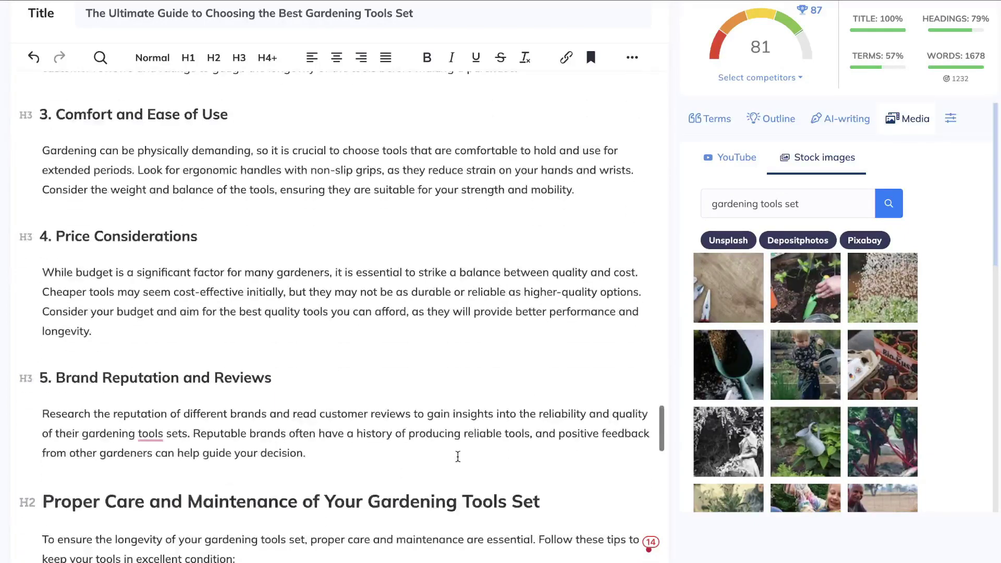
{"action": "scroll", "coordinate": [462, 389], "scroll_direction": "down", "scroll_amount": 3}
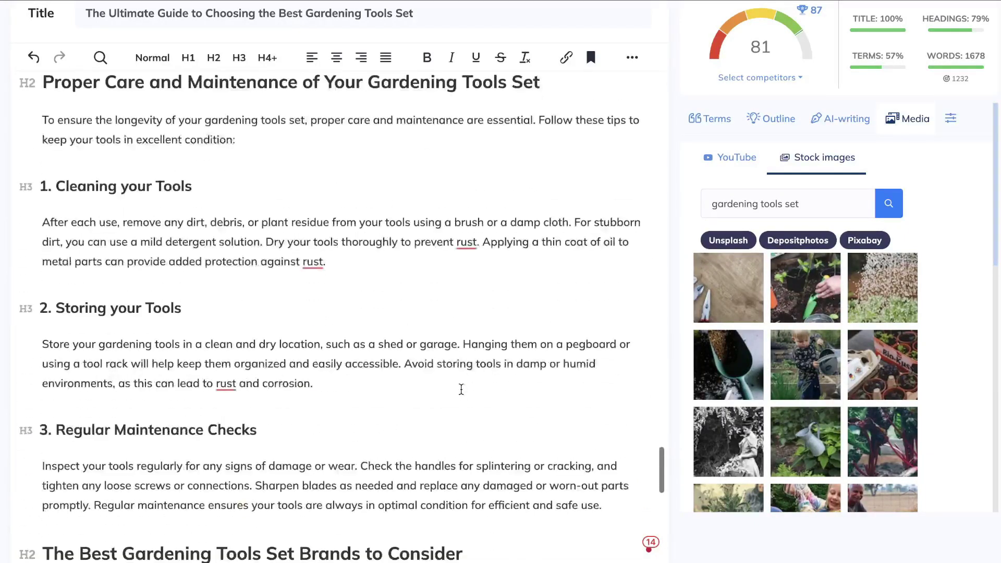
{"action": "scroll", "coordinate": [498, 344], "scroll_direction": "down", "scroll_amount": 5}
{"action": "left_click", "coordinate": [497, 334]}
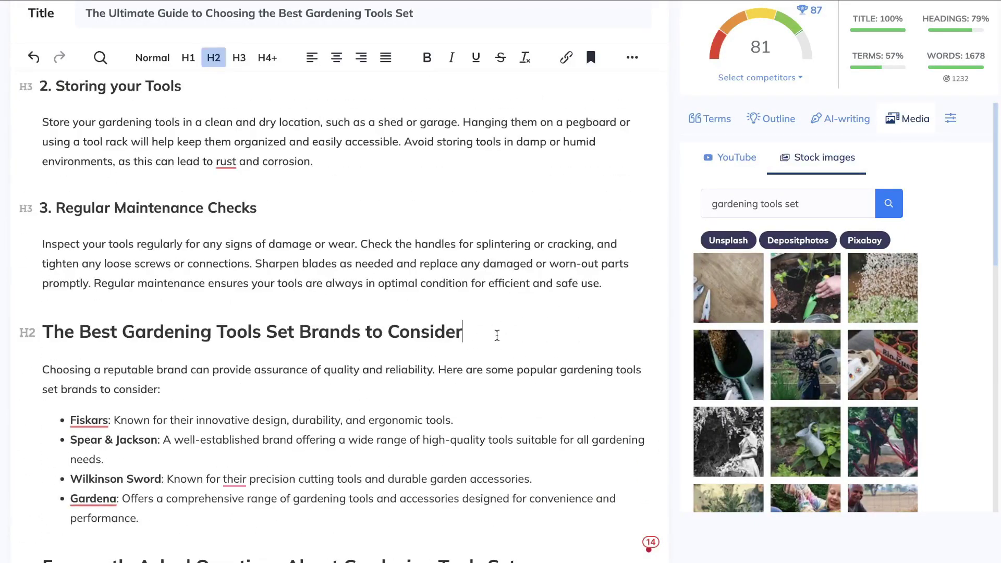
{"action": "key", "text": "Return"}
- Choose the seedling-trays photo as a linked image and begin its alt text
{"action": "left_click", "coordinate": [869, 372]}
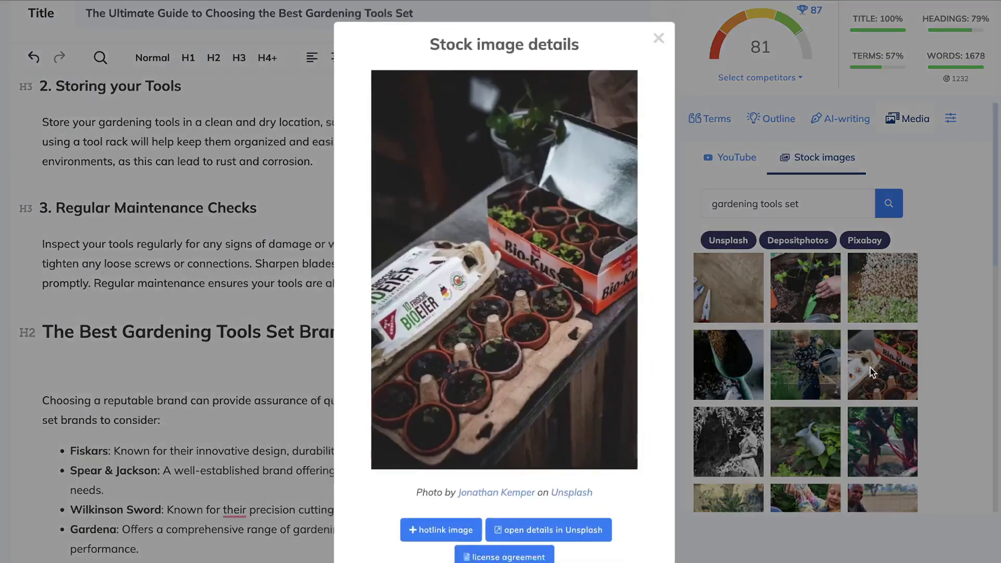
{"action": "scroll", "coordinate": [507, 374], "scroll_direction": "down", "scroll_amount": 1}
{"action": "left_click", "coordinate": [433, 495]}
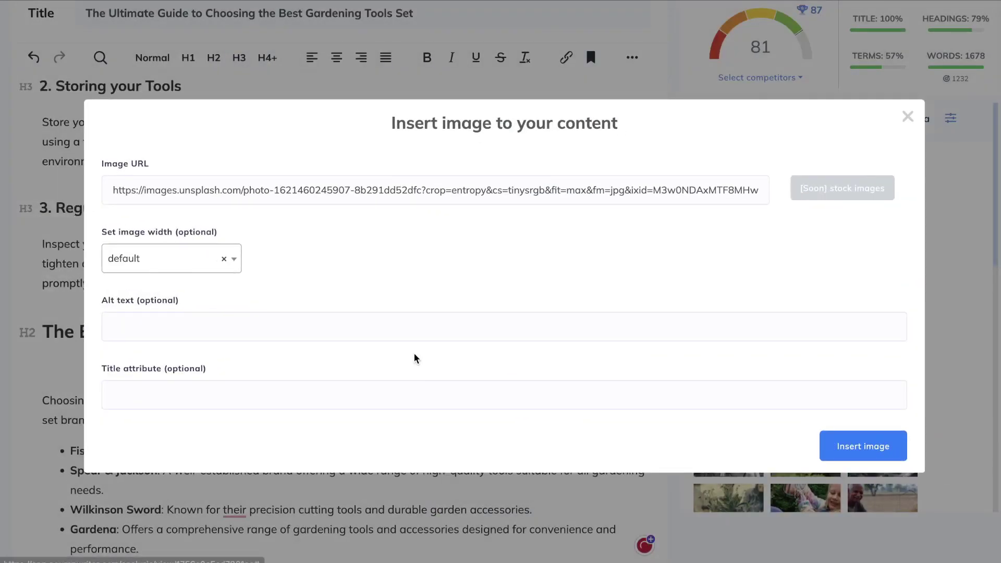
{"action": "left_click", "coordinate": [342, 325]}
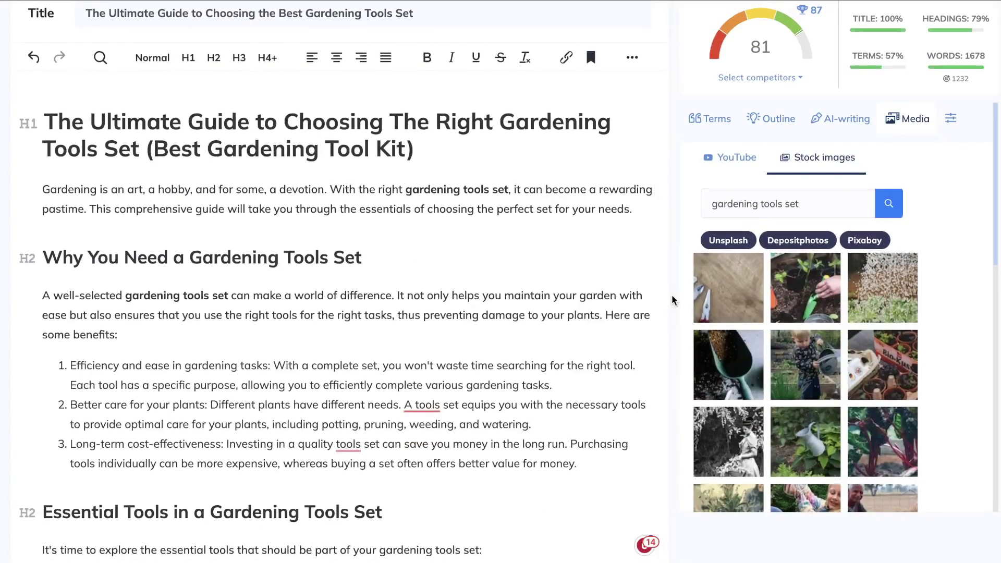
- Scroll the WordRocket AI blog listing, including the Trending Now posts
{"action": "scroll", "coordinate": [672, 301], "scroll_direction": "up", "scroll_amount": 3}
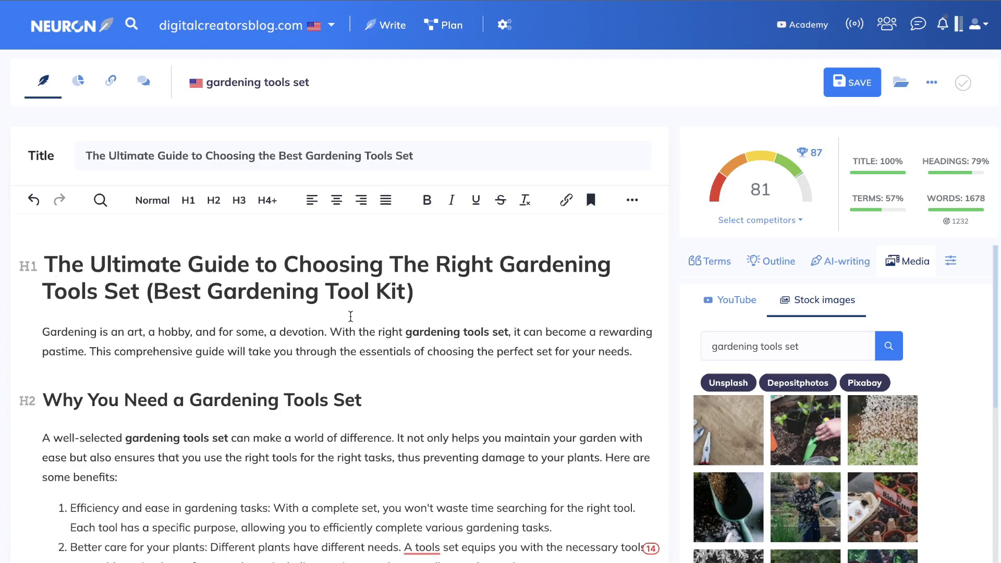
{"action": "scroll", "coordinate": [350, 317], "scroll_direction": "down", "scroll_amount": 1}
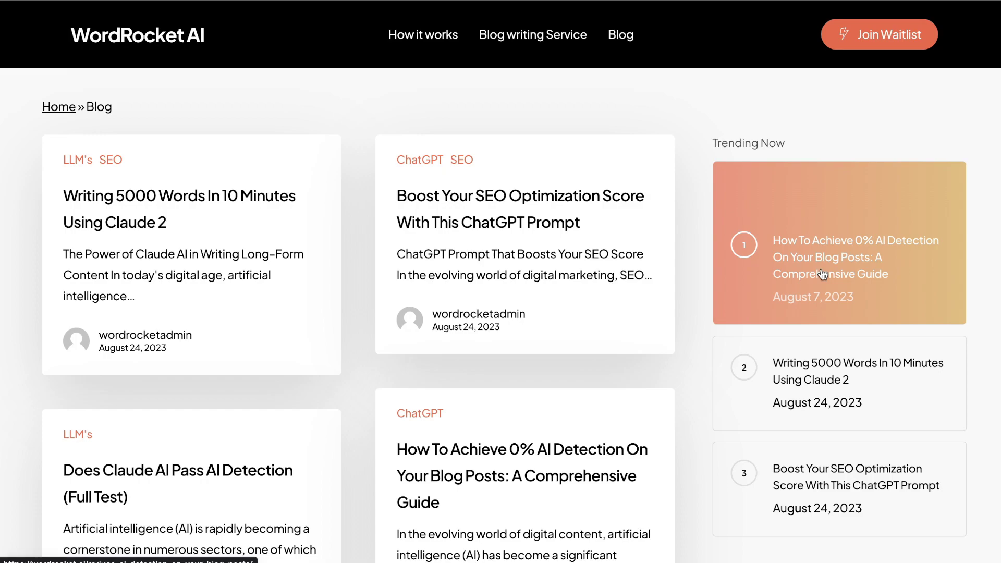
- Open the 'How To Achieve 0% AI Detection' trending article and read down its sections
{"action": "left_click", "coordinate": [790, 250]}
{"action": "scroll", "coordinate": [793, 248], "scroll_direction": "down", "scroll_amount": 10}
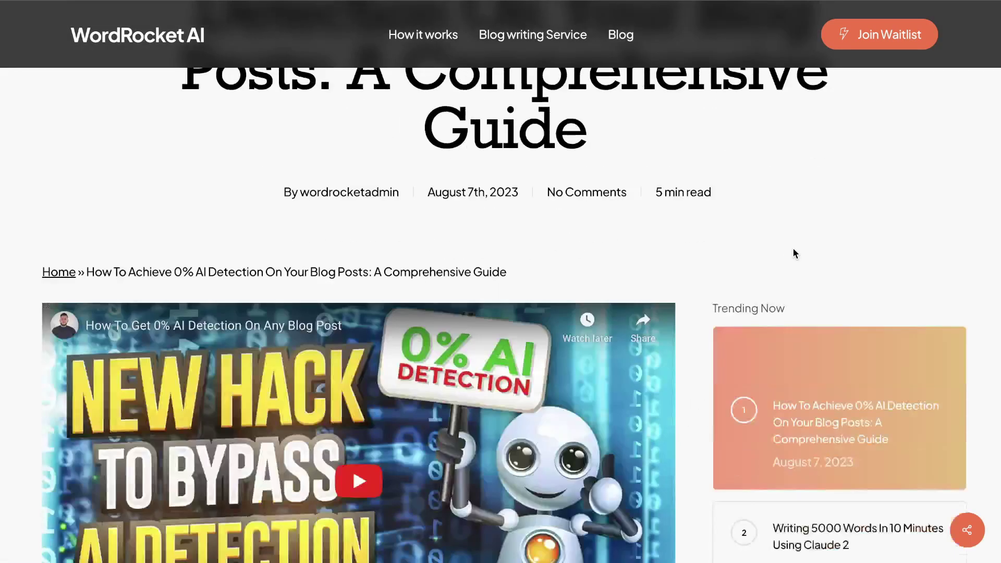
{"action": "scroll", "coordinate": [795, 254], "scroll_direction": "down", "scroll_amount": 6}
{"action": "scroll", "coordinate": [794, 254], "scroll_direction": "down", "scroll_amount": 5}
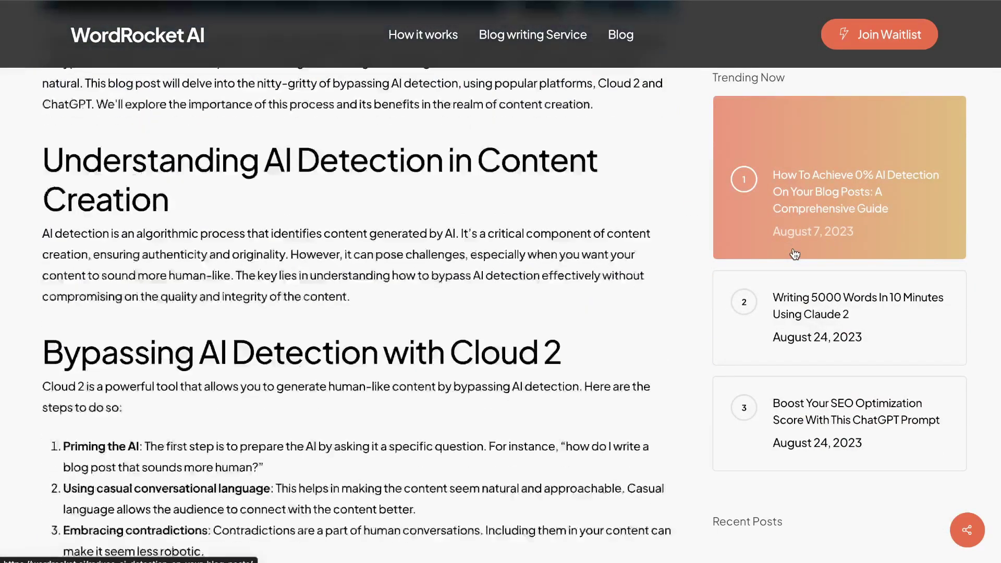
{"action": "scroll", "coordinate": [795, 254], "scroll_direction": "down", "scroll_amount": 3}
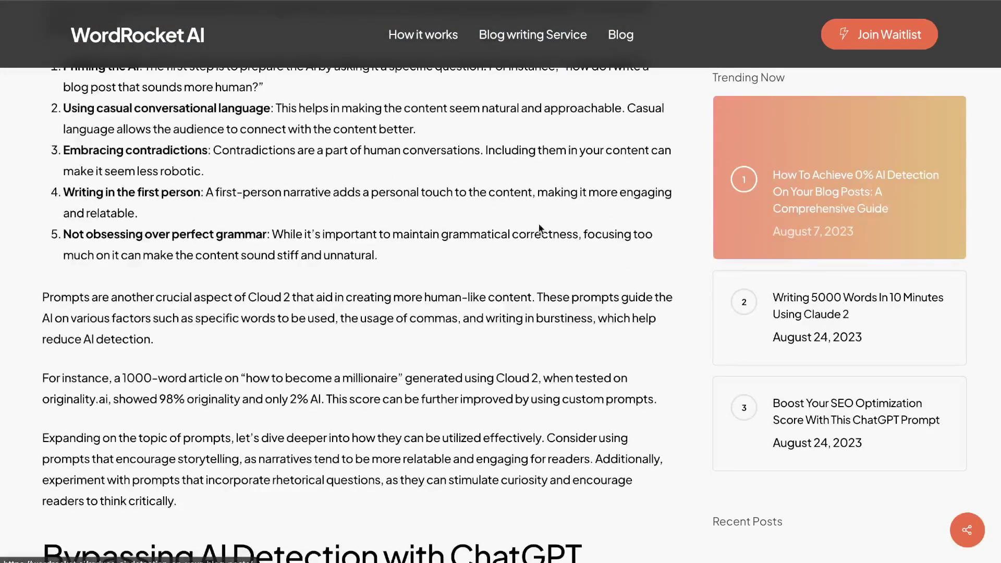
{"action": "scroll", "coordinate": [548, 263], "scroll_direction": "down", "scroll_amount": 5}
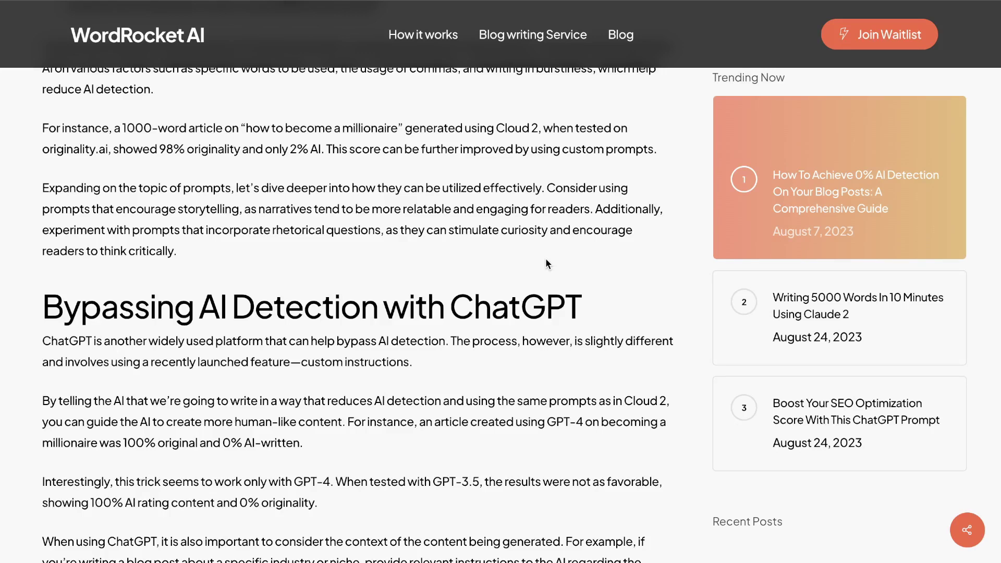
{"action": "scroll", "coordinate": [547, 264], "scroll_direction": "down", "scroll_amount": 5}
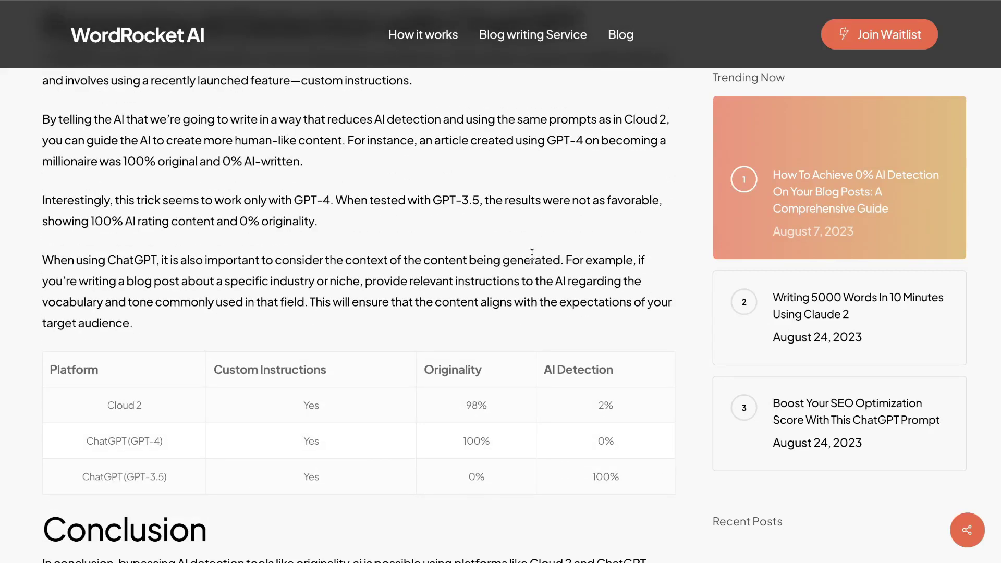
{"action": "scroll", "coordinate": [532, 255], "scroll_direction": "down", "scroll_amount": 4}
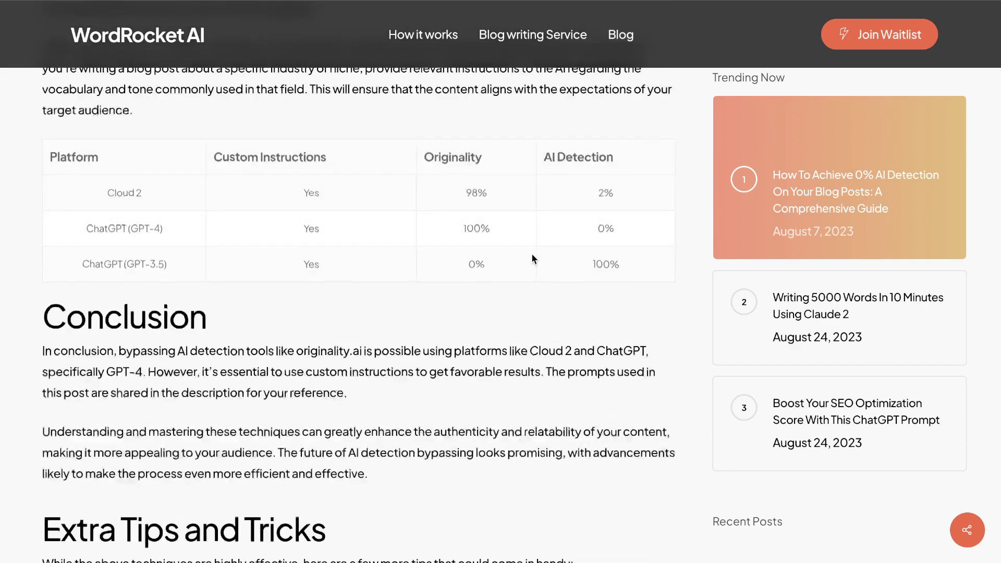
- Review the article's comparison table and scroll back up through the guide
{"action": "scroll", "coordinate": [531, 256], "scroll_direction": "up", "scroll_amount": 8}
{"action": "left_click_drag", "start_coordinate": [43, 301], "coordinate": [97, 300]}
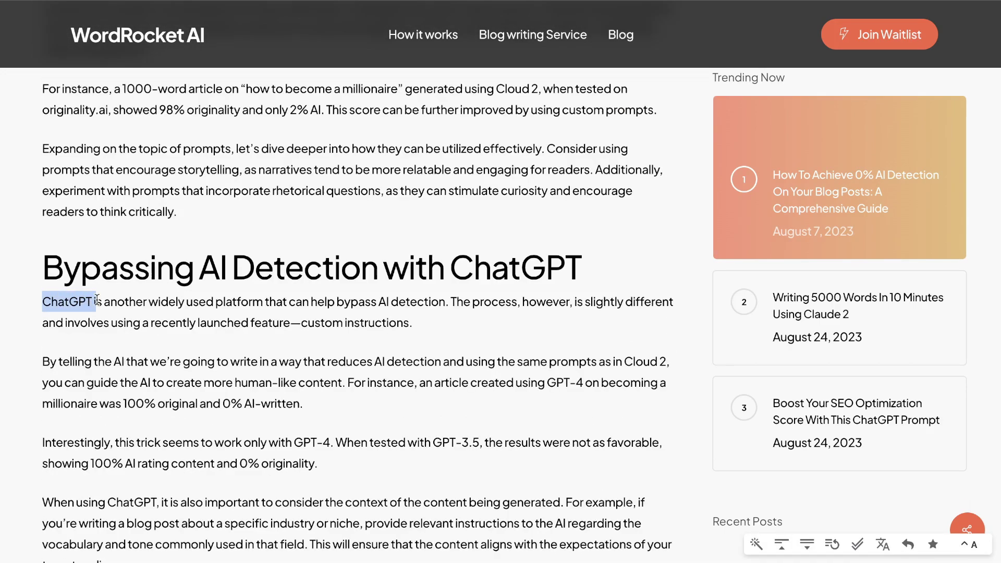
{"action": "scroll", "coordinate": [134, 384], "scroll_direction": "down", "scroll_amount": 10}
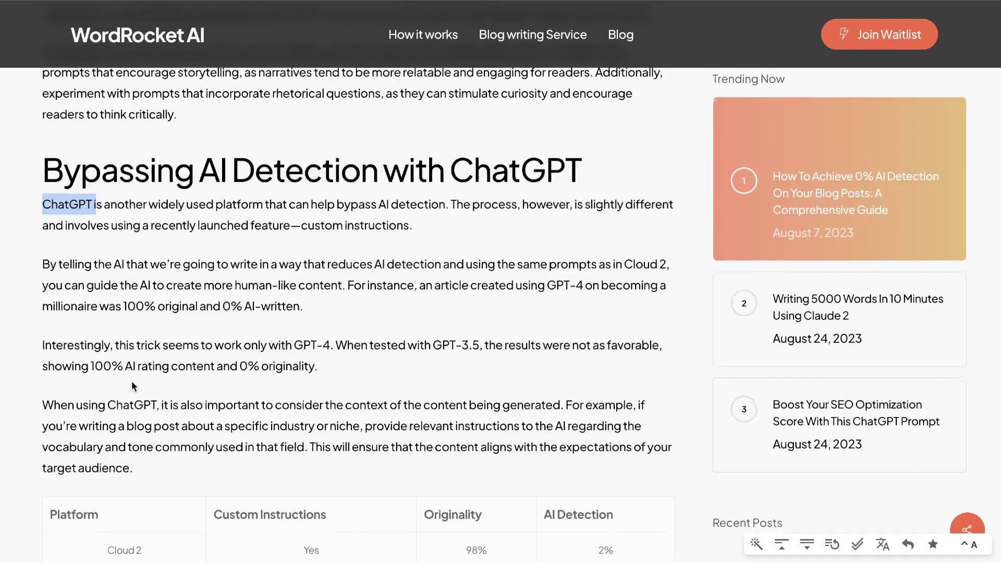
{"action": "scroll", "coordinate": [328, 388], "scroll_direction": "down", "scroll_amount": 5}
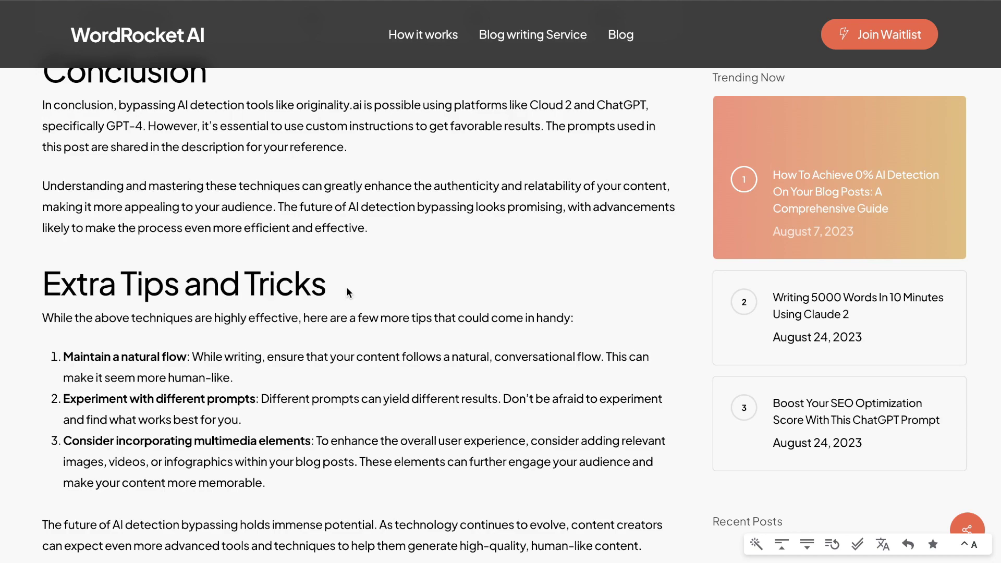
{"action": "scroll", "coordinate": [346, 287], "scroll_direction": "up", "scroll_amount": 6}
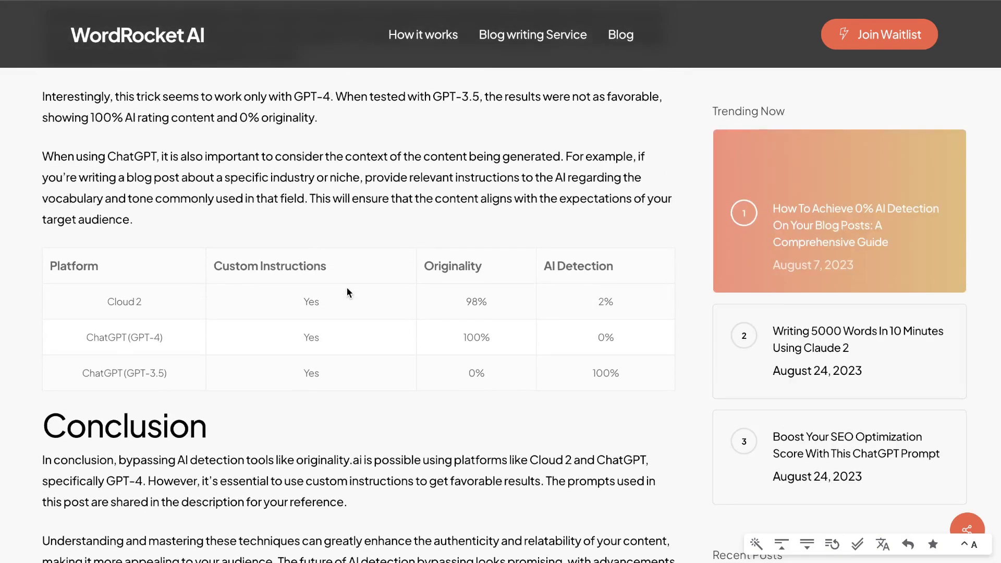
{"action": "scroll", "coordinate": [346, 287], "scroll_direction": "up", "scroll_amount": 4}
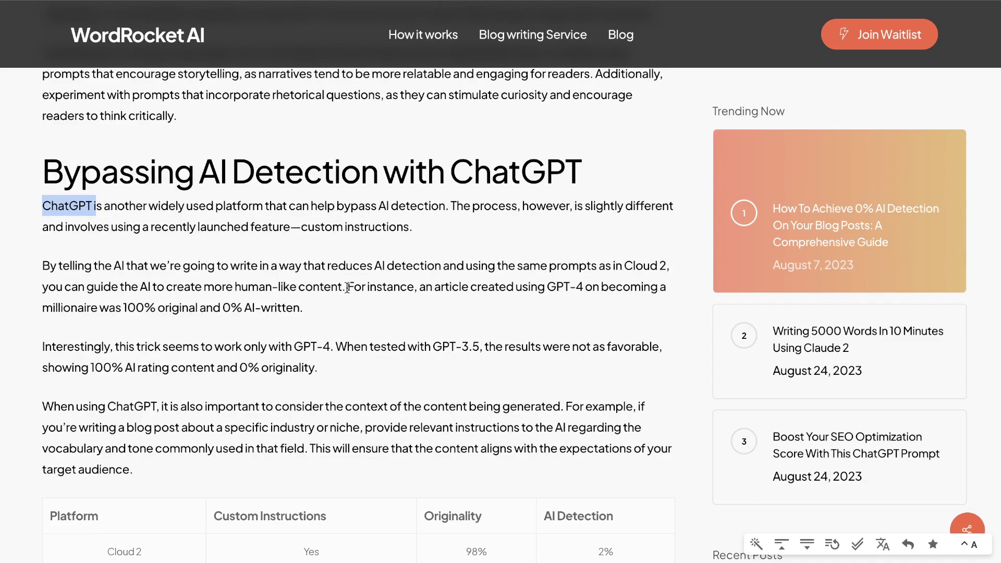
{"action": "scroll", "coordinate": [347, 288], "scroll_direction": "up", "scroll_amount": 7}
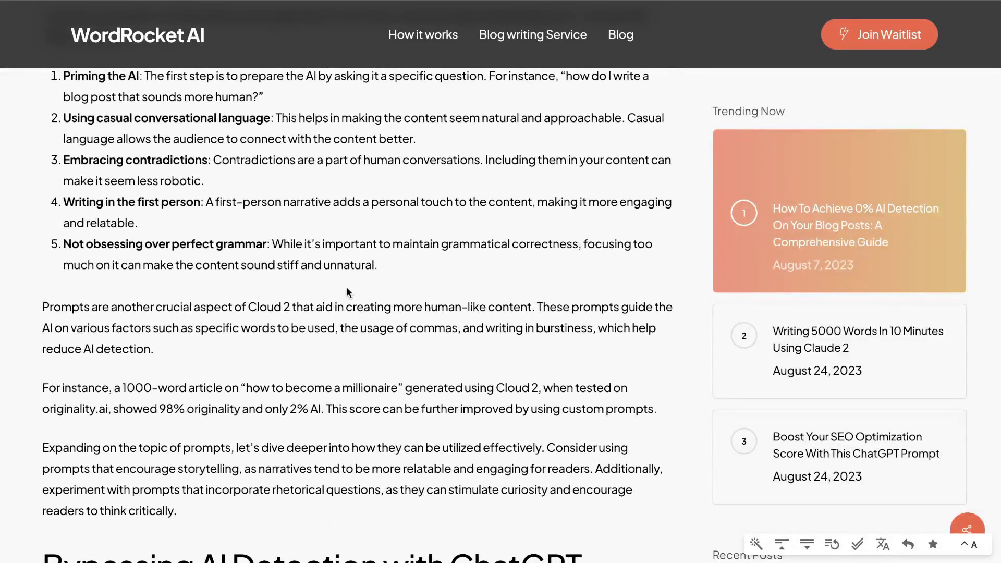
{"action": "scroll", "coordinate": [349, 292], "scroll_direction": "up", "scroll_amount": 15}
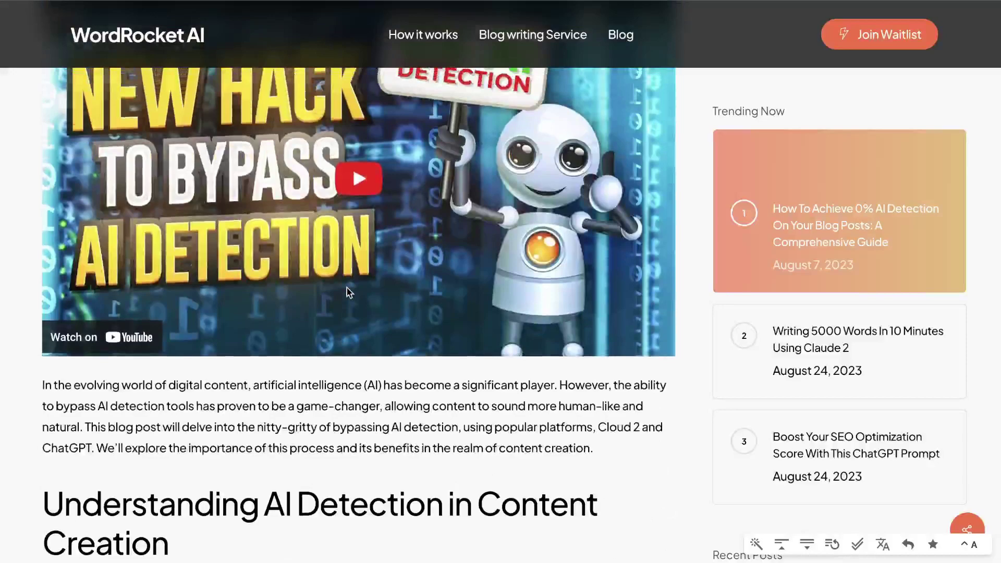
{"action": "scroll", "coordinate": [347, 290], "scroll_direction": "down", "scroll_amount": 4}
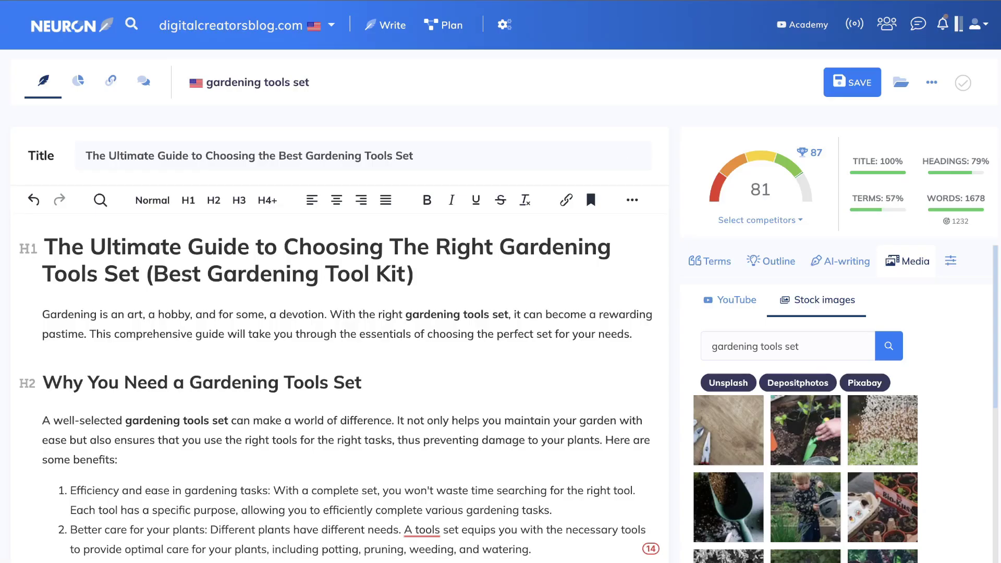
- Scroll the gardening tools set draft from its H1 through the buying sections
{"action": "scroll", "coordinate": [525, 332], "scroll_direction": "down", "scroll_amount": 2}
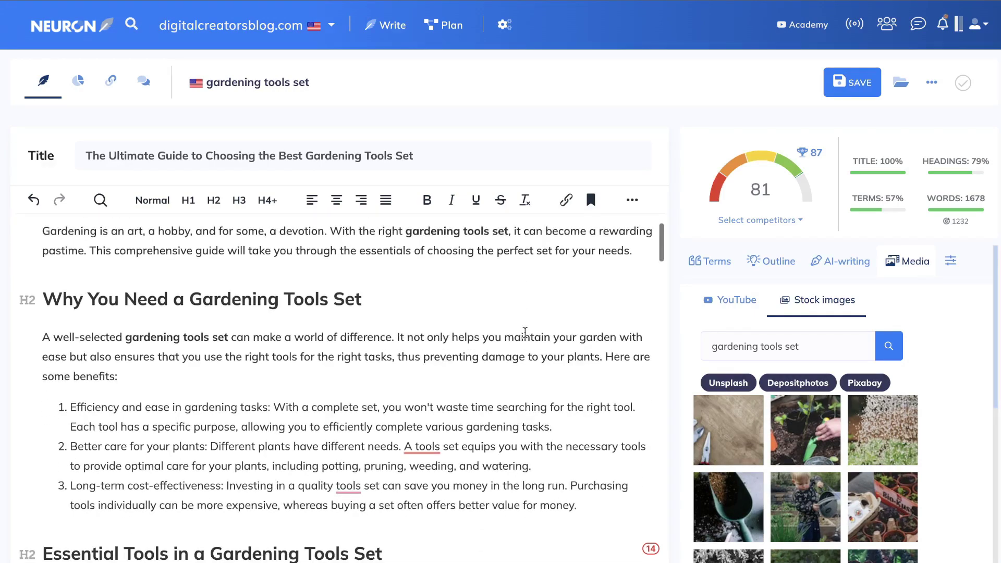
{"action": "scroll", "coordinate": [506, 323], "scroll_direction": "up", "scroll_amount": 2}
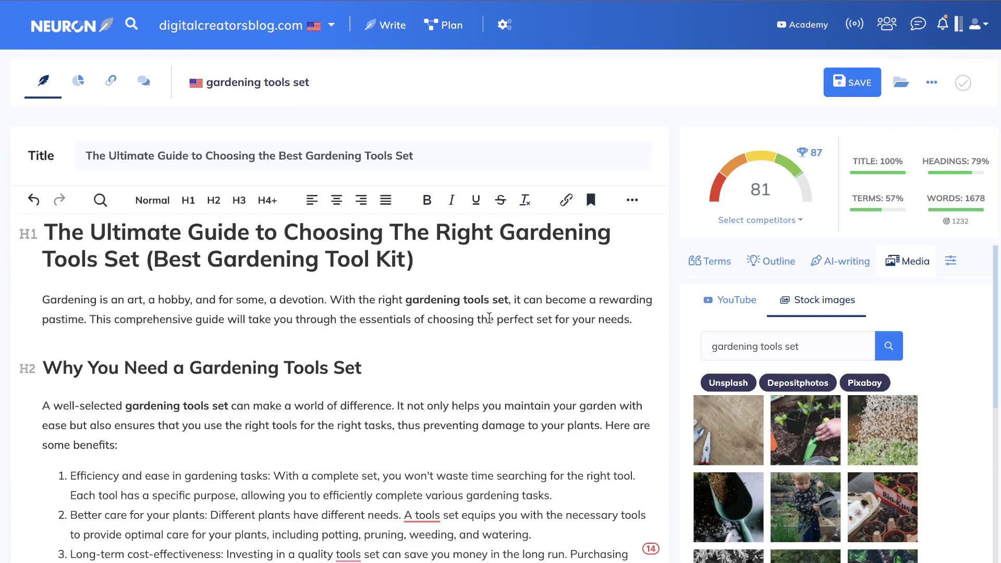
{"action": "scroll", "coordinate": [489, 318], "scroll_direction": "down", "scroll_amount": 10}
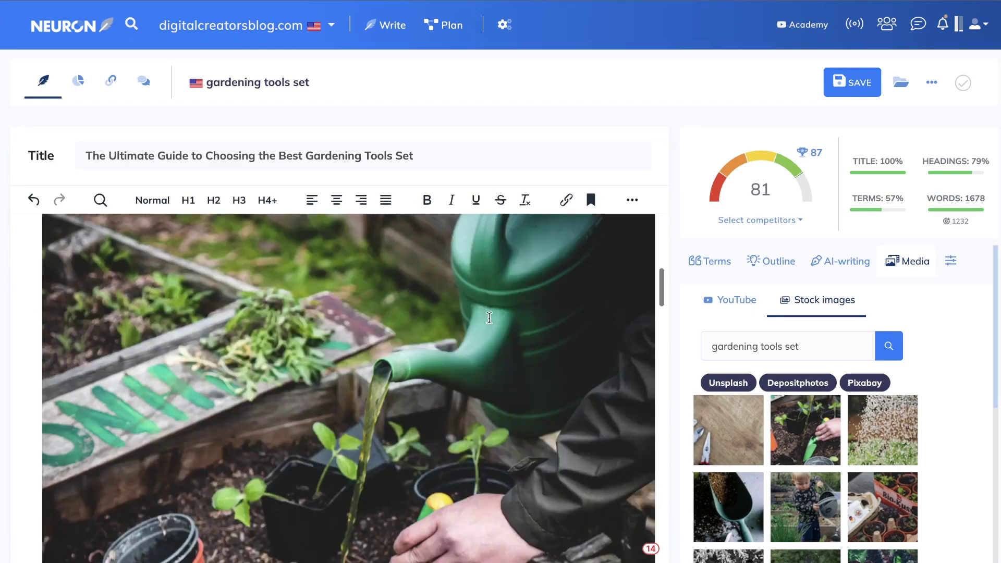
{"action": "scroll", "coordinate": [489, 318], "scroll_direction": "down", "scroll_amount": 6}
{"action": "scroll", "coordinate": [489, 318], "scroll_direction": "down", "scroll_amount": 4}
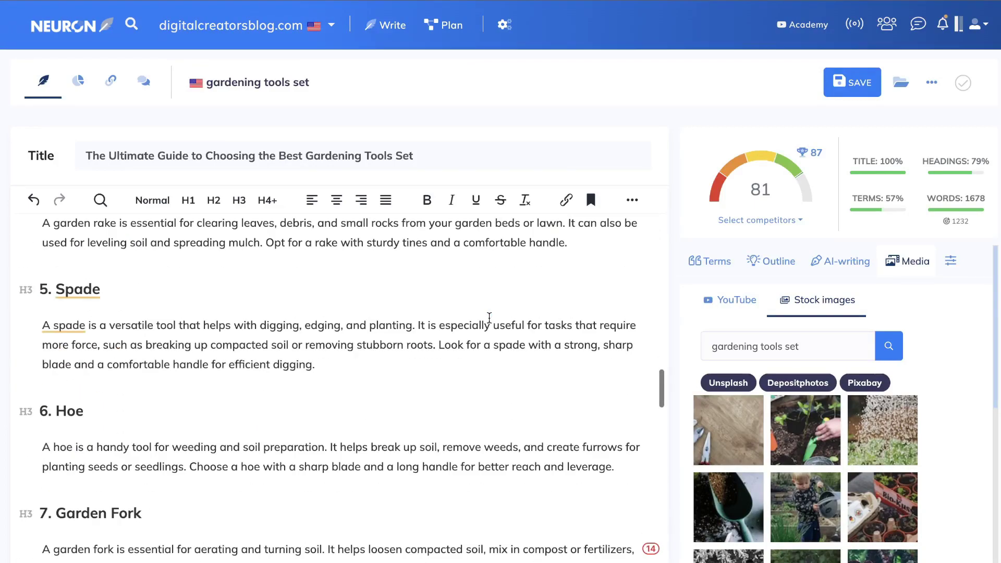
{"action": "scroll", "coordinate": [489, 318], "scroll_direction": "down", "scroll_amount": 3}
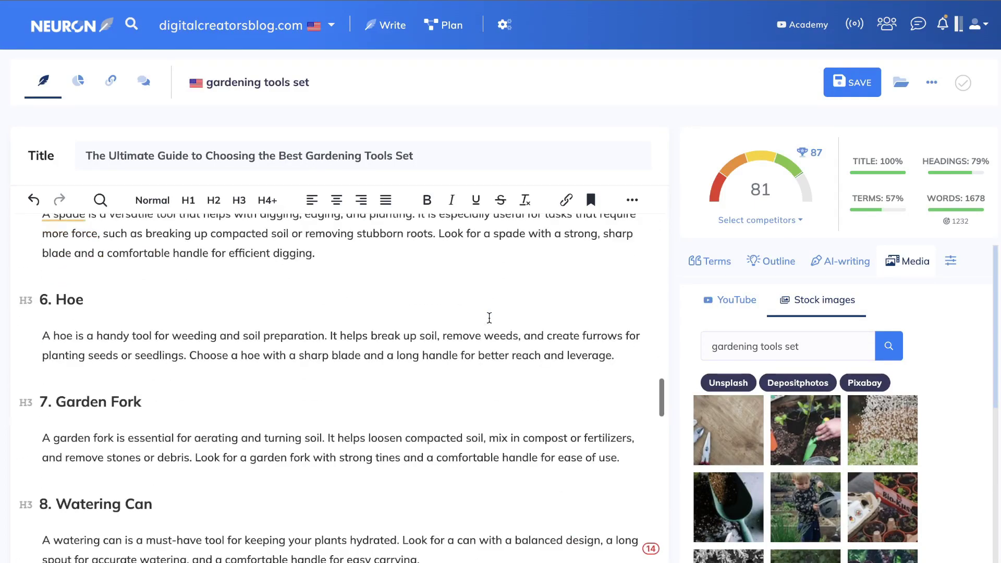
{"action": "scroll", "coordinate": [489, 318], "scroll_direction": "down", "scroll_amount": 10}
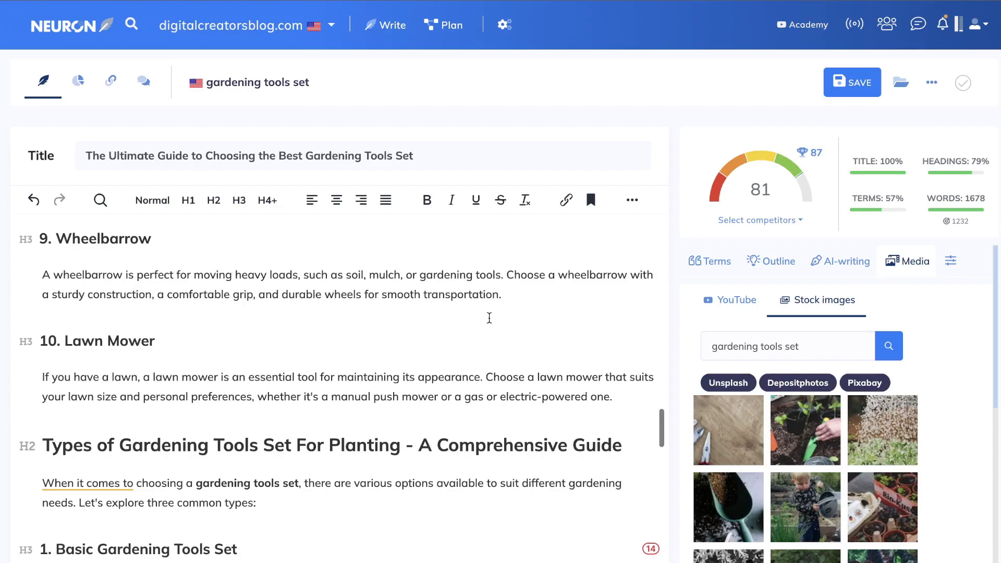
{"action": "scroll", "coordinate": [489, 318], "scroll_direction": "down", "scroll_amount": 6}
{"action": "scroll", "coordinate": [489, 318], "scroll_direction": "down", "scroll_amount": 13}
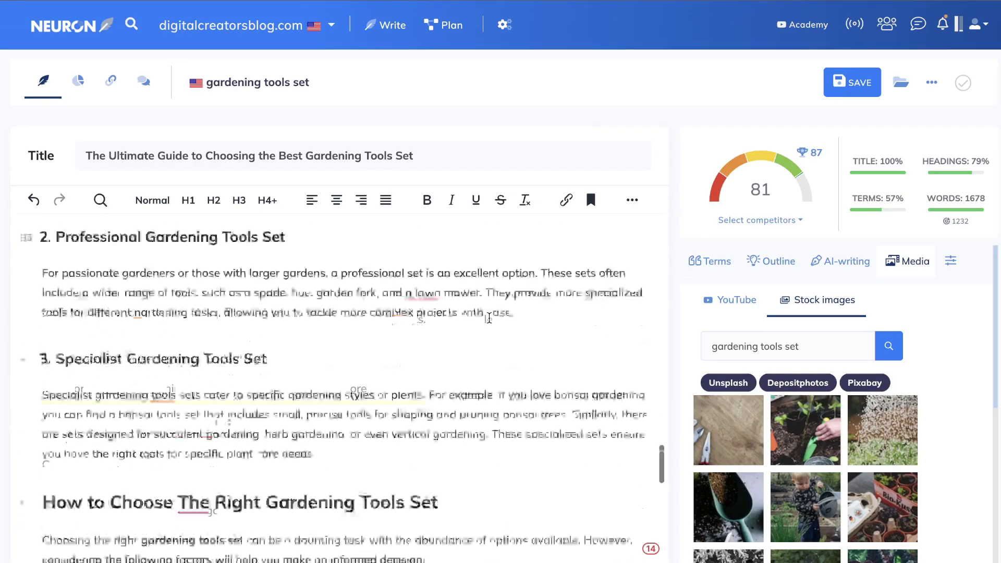
{"action": "scroll", "coordinate": [489, 318], "scroll_direction": "down", "scroll_amount": 6}
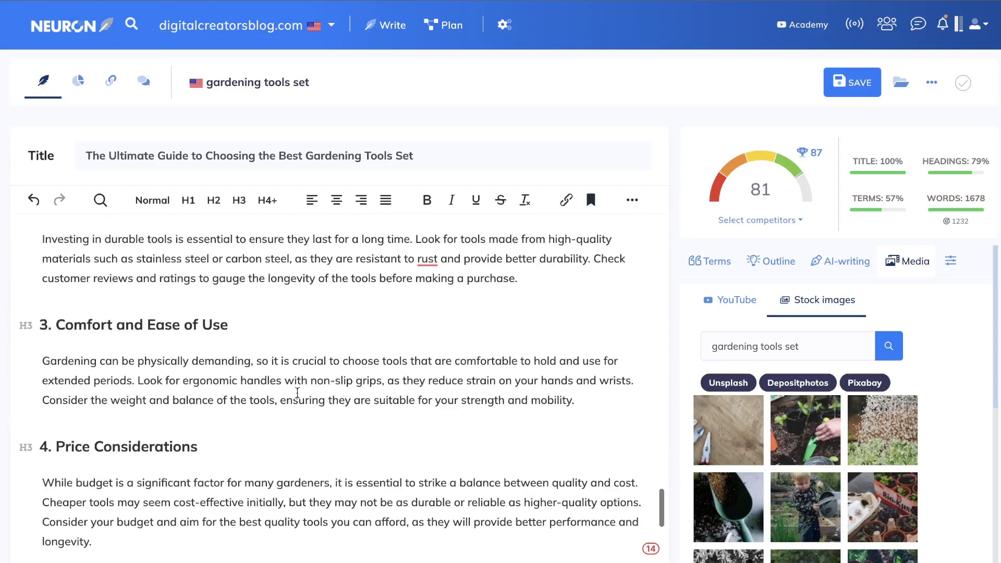
{"action": "scroll", "coordinate": [361, 396], "scroll_direction": "down", "scroll_amount": 5}
{"action": "scroll", "coordinate": [361, 396], "scroll_direction": "up", "scroll_amount": 20}
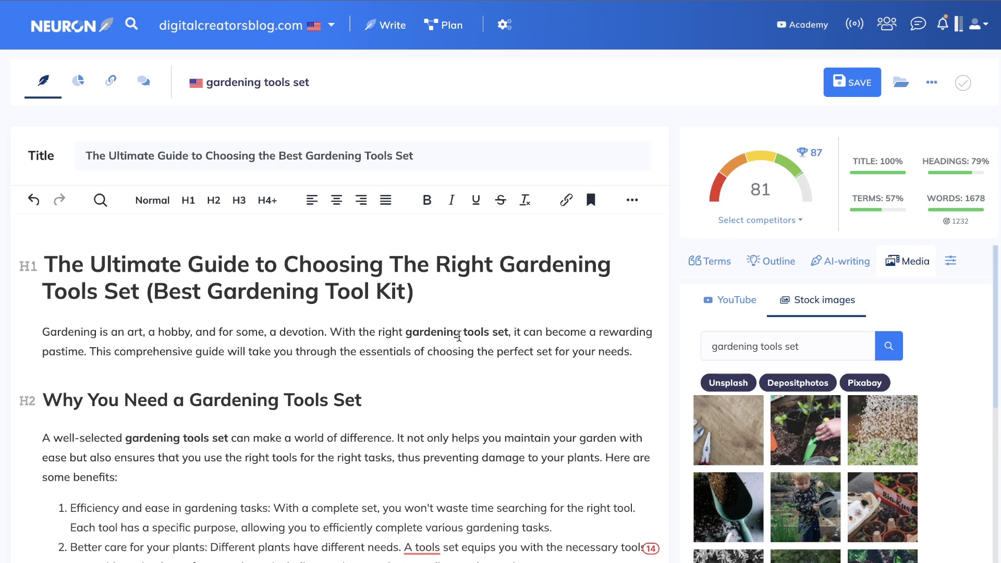
{"action": "scroll", "coordinate": [452, 371], "scroll_direction": "down", "scroll_amount": 2}
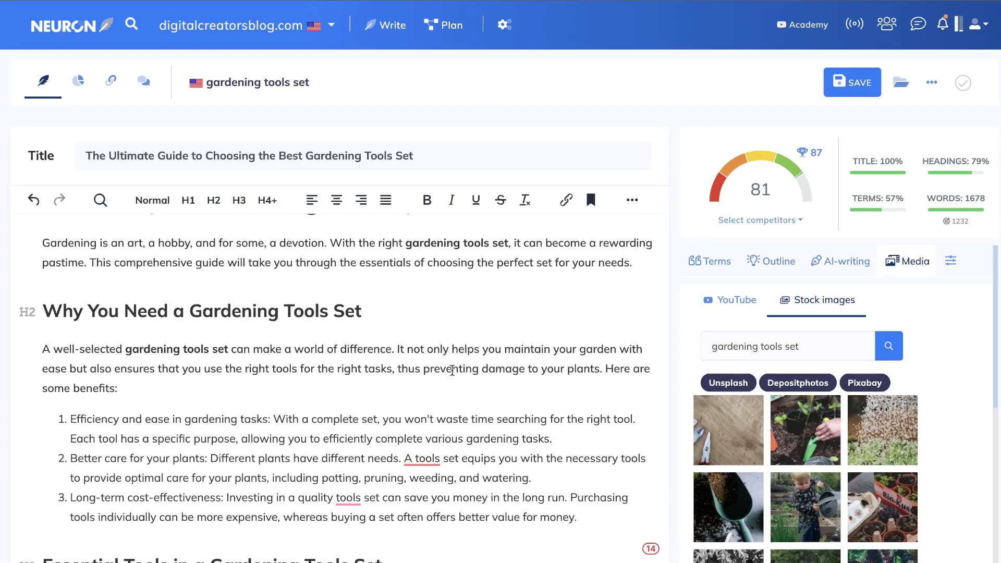
{"action": "scroll", "coordinate": [452, 370], "scroll_direction": "down", "scroll_amount": 1}
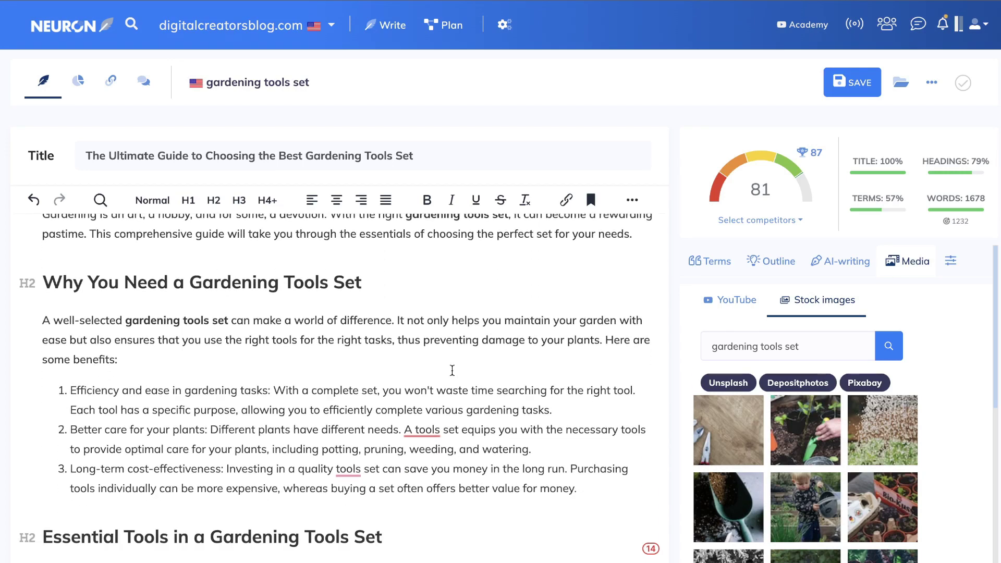
{"action": "scroll", "coordinate": [452, 371], "scroll_direction": "down", "scroll_amount": 4}
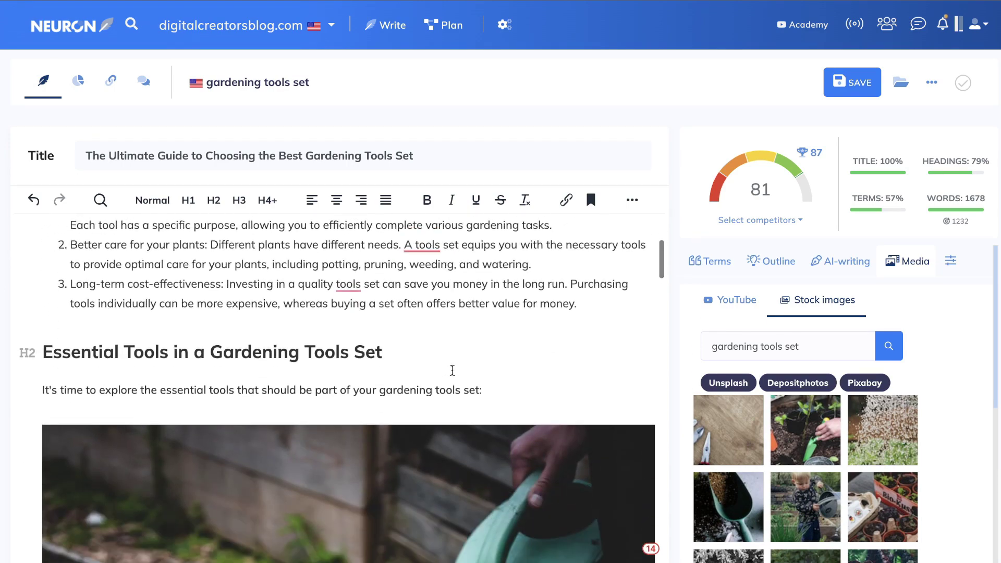
{"action": "scroll", "coordinate": [452, 371], "scroll_direction": "down", "scroll_amount": 10}
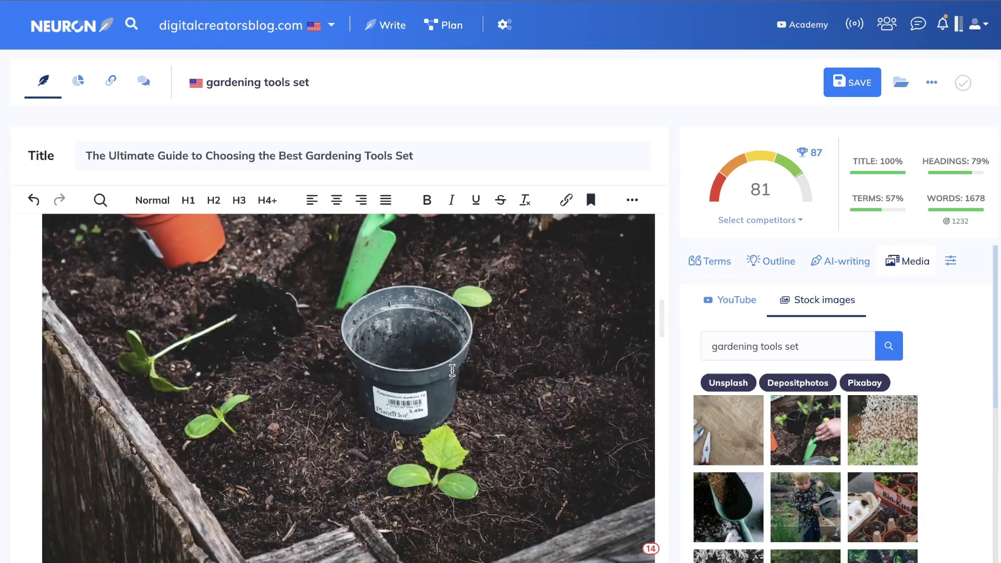
{"action": "scroll", "coordinate": [452, 371], "scroll_direction": "down", "scroll_amount": 7}
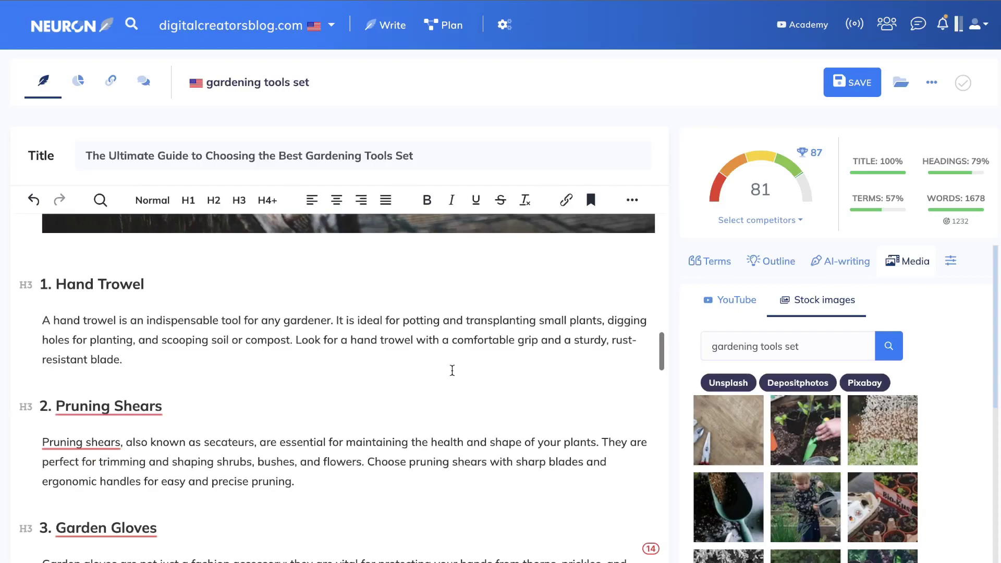
{"action": "scroll", "coordinate": [452, 370], "scroll_direction": "down", "scroll_amount": 3}
{"action": "scroll", "coordinate": [452, 371], "scroll_direction": "up", "scroll_amount": 8}
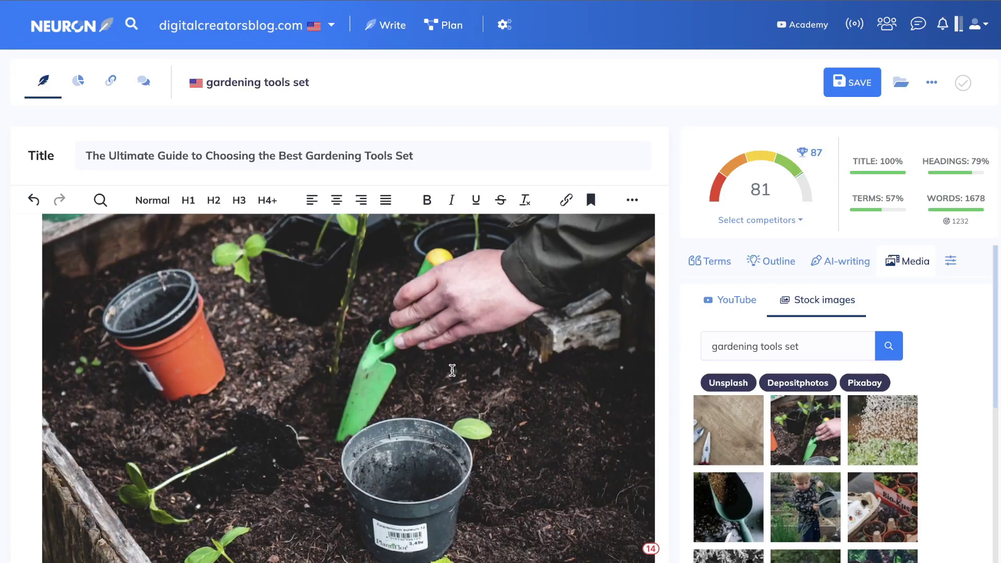
{"action": "scroll", "coordinate": [452, 370], "scroll_direction": "down", "scroll_amount": 12}
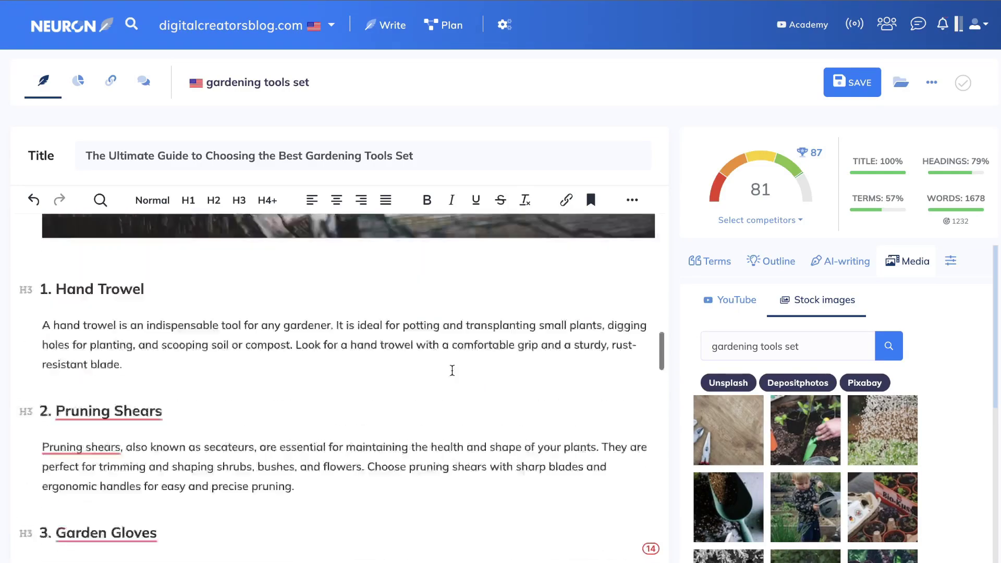
{"action": "scroll", "coordinate": [452, 371], "scroll_direction": "down", "scroll_amount": 15}
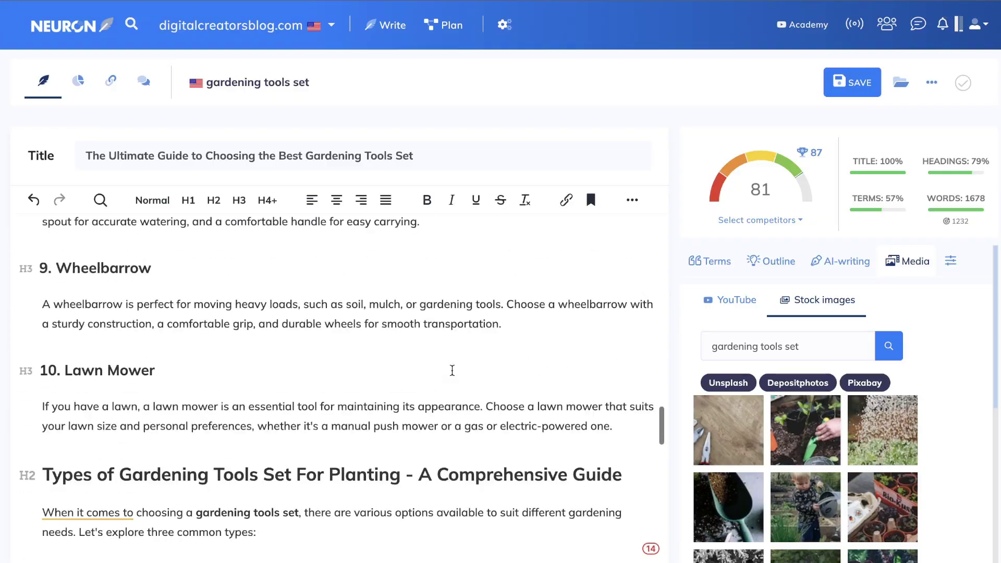